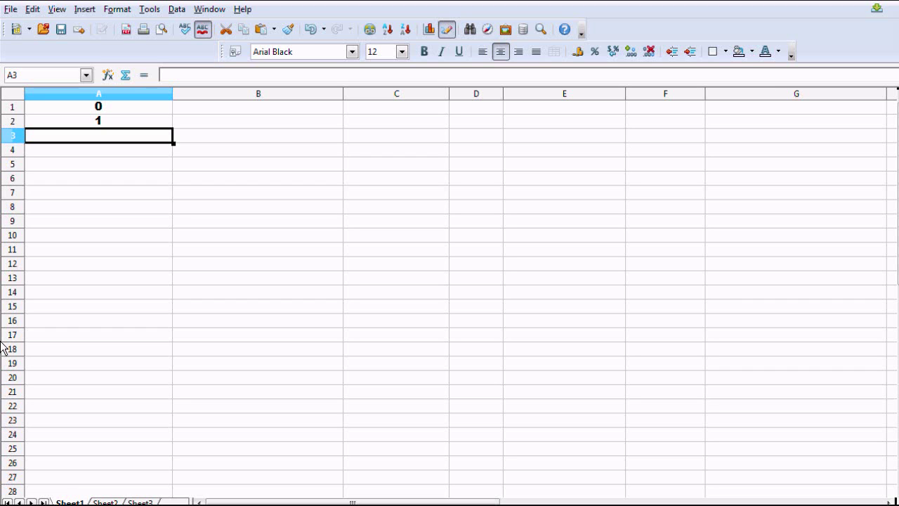
- Enter the formula =A1+A2 in cell A3
type("=")
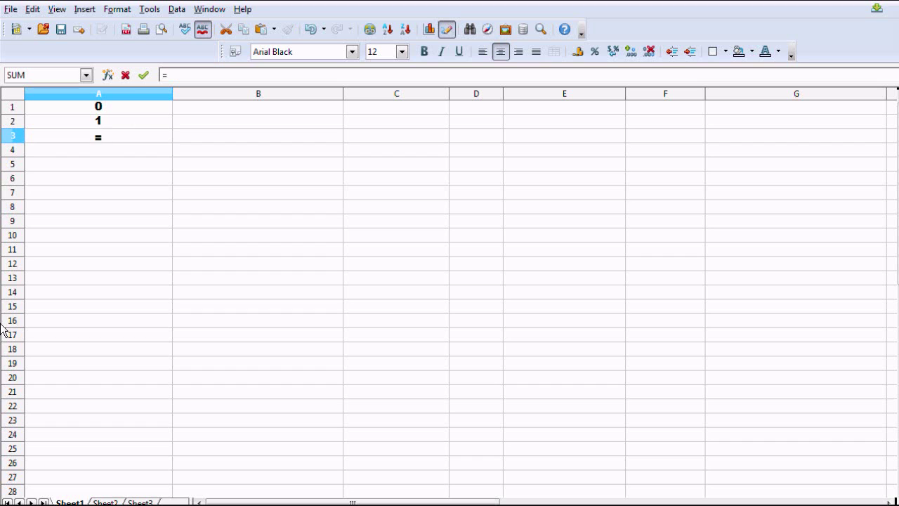
left_click(74, 109)
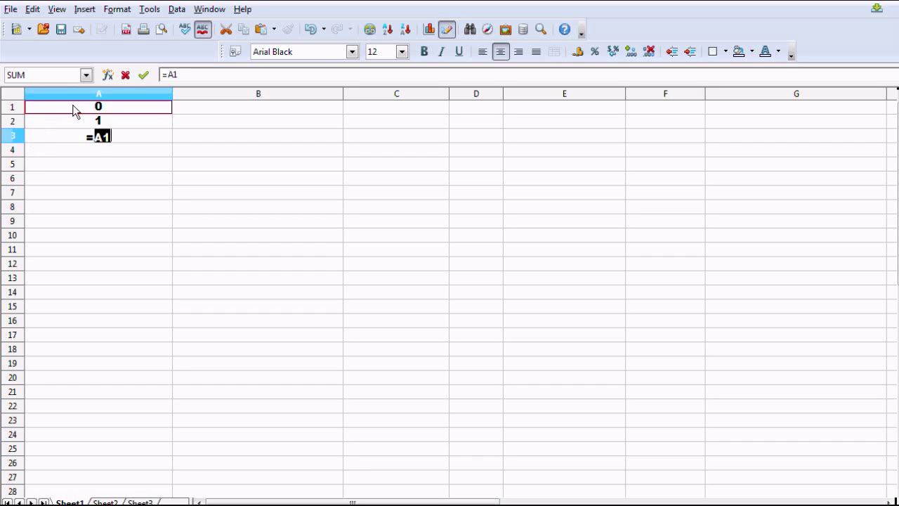
type("+")
left_click(91, 121)
key("Return")
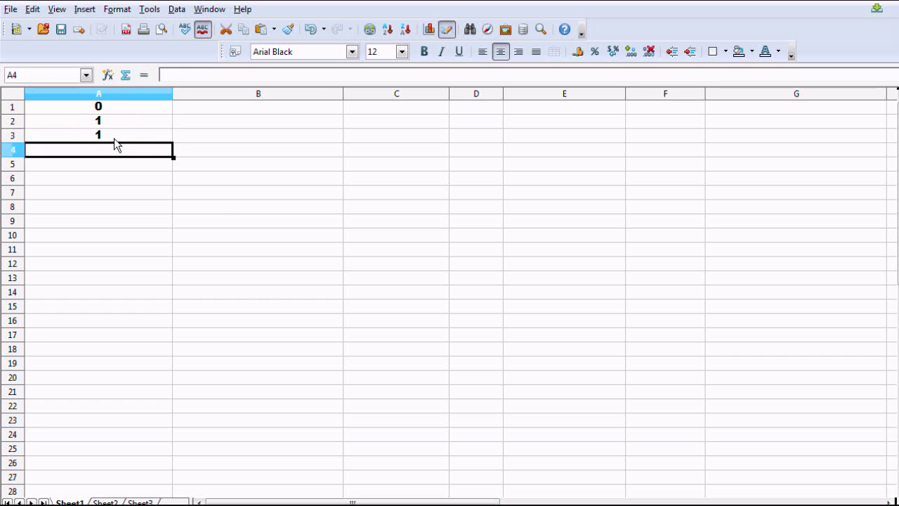
- Copy the A3 formula into A4:A165 to extend the Fibonacci sequence
left_click(107, 139)
right_click(107, 139)
left_click(138, 265)
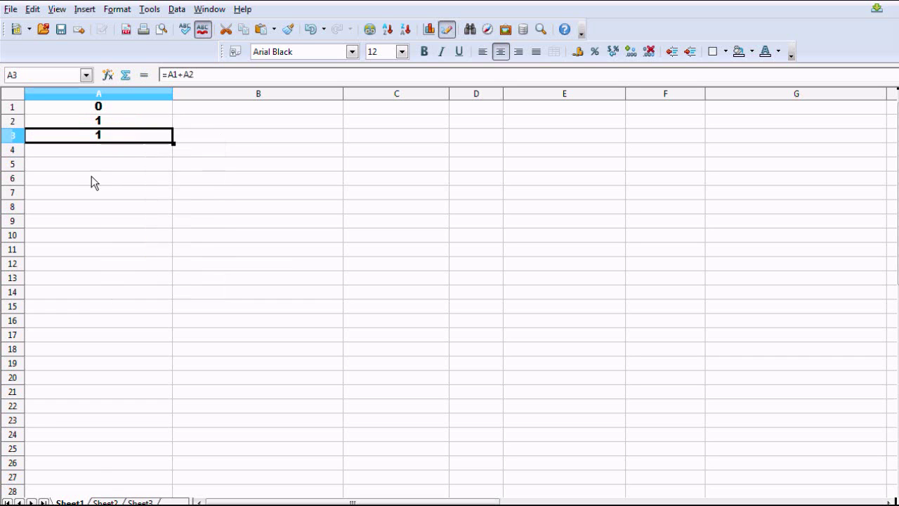
left_click_drag(95, 149, 98, 475)
right_click(81, 420)
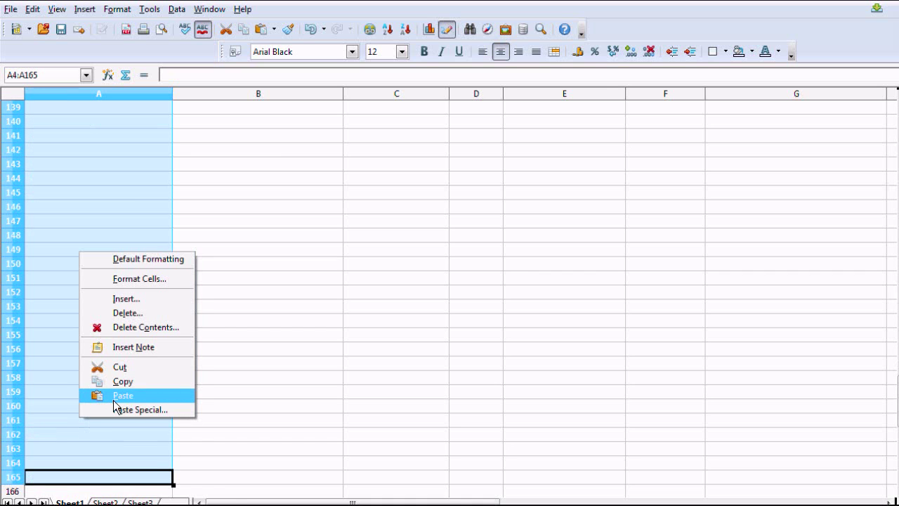
left_click(114, 396)
scroll(165, 392, "up", 20)
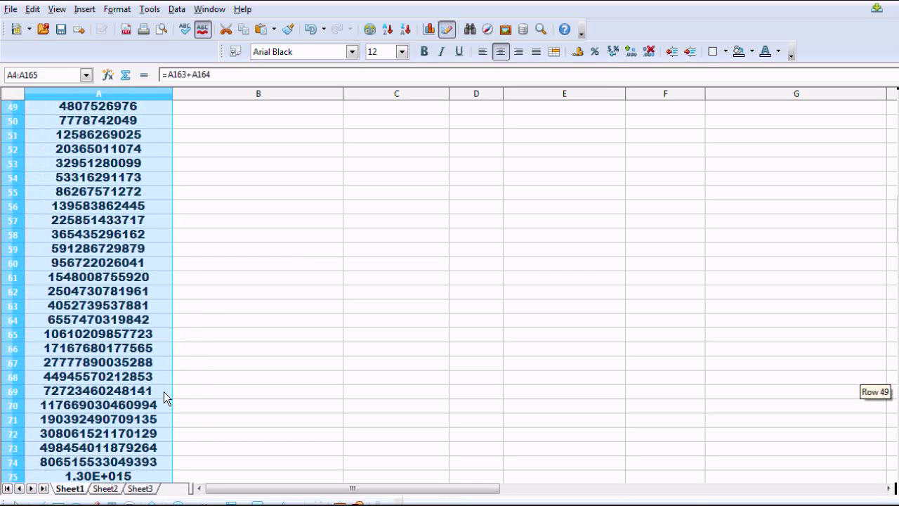
scroll(163, 391, "up", 3)
scroll(141, 318, "down", 4)
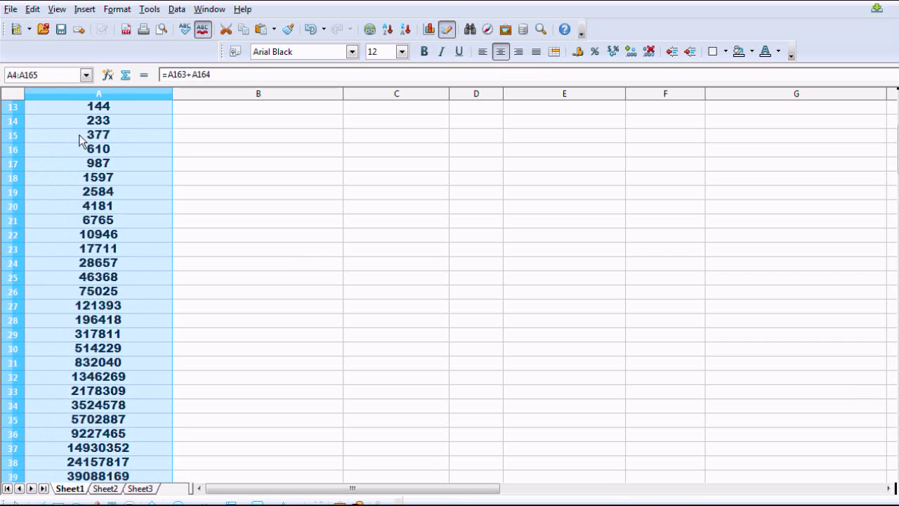
scroll(112, 229, "up", 2)
scroll(111, 232, "down", 2)
mouse_move(109, 181)
left_mouse_down()
mouse_move(105, 500)
mouse_move(106, 89)
mouse_move(106, 169)
left_mouse_up()
- Format the column A numbers with a thousands separator
right_click(107, 131)
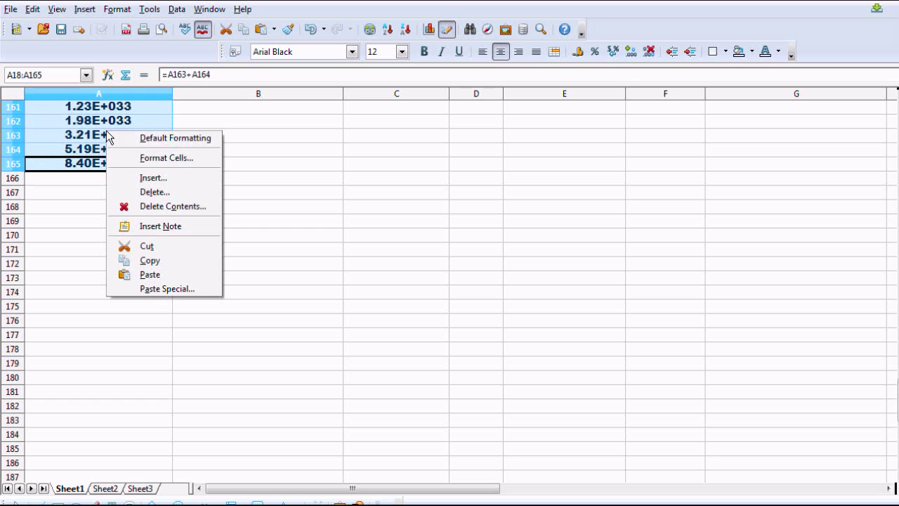
left_click(174, 160)
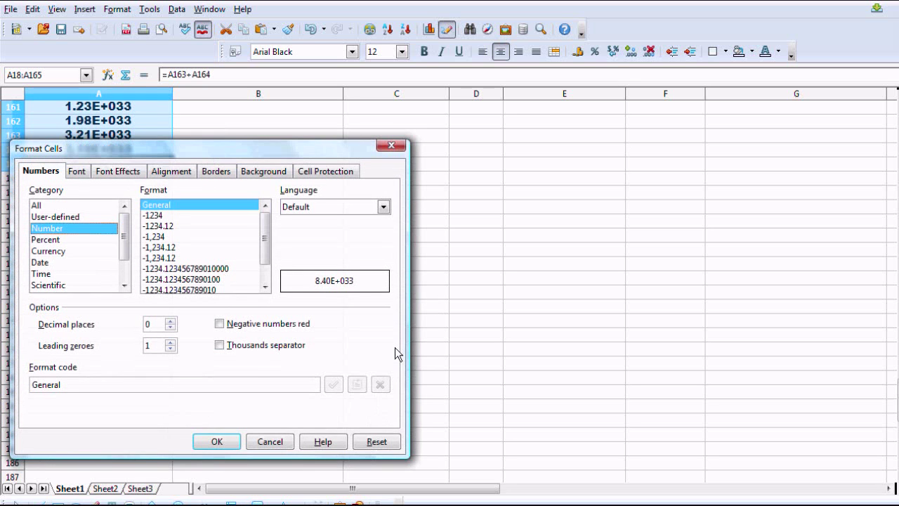
left_click(245, 345)
left_click(217, 441)
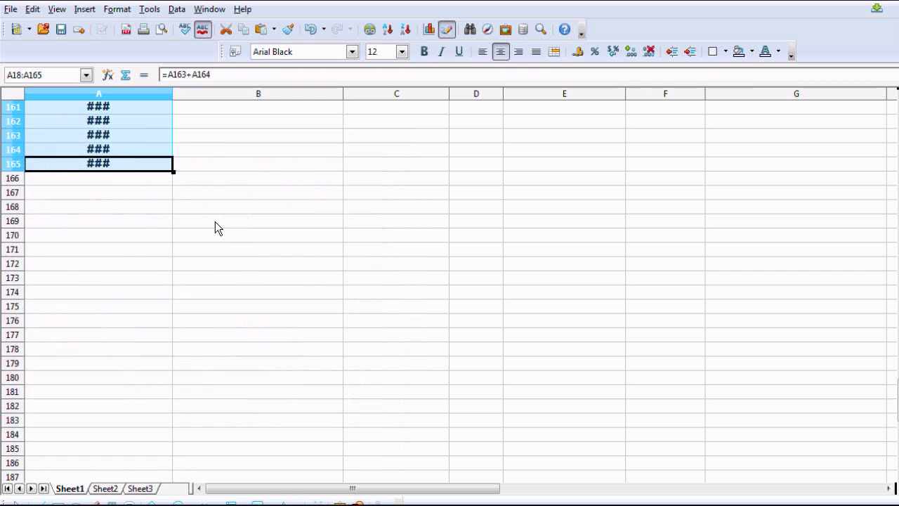
left_click(214, 136)
scroll(223, 183, "up", 7)
scroll(222, 189, "down", 5)
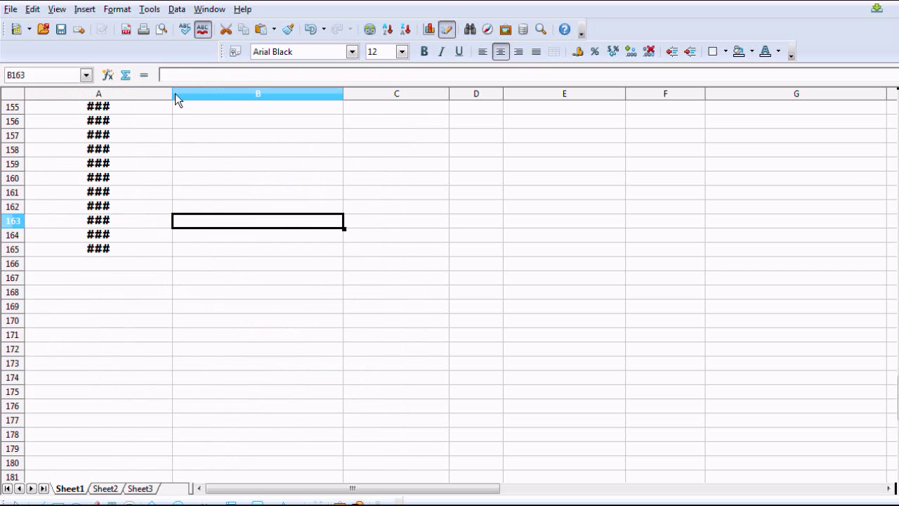
- Widen column A so values like 121,393 display in full
left_click_drag(174, 93, 223, 93)
left_click(232, 250)
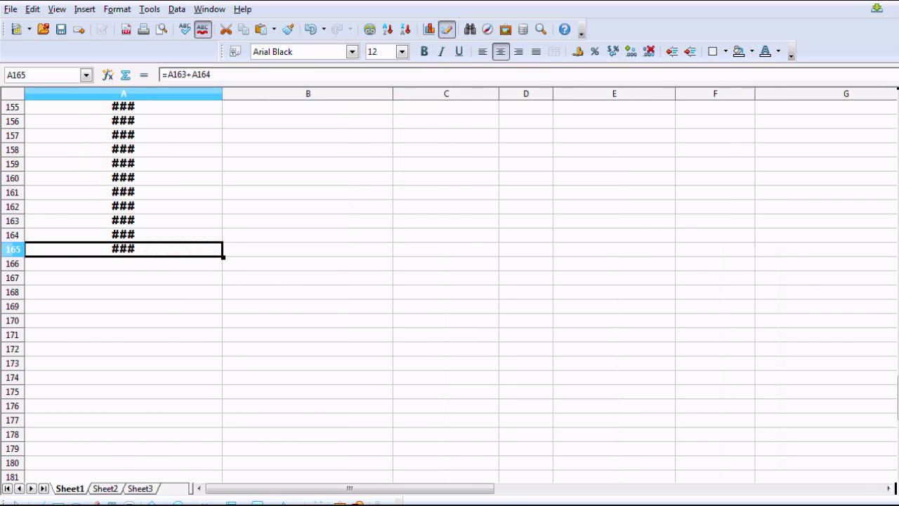
left_click_drag(897, 383, 897, 130)
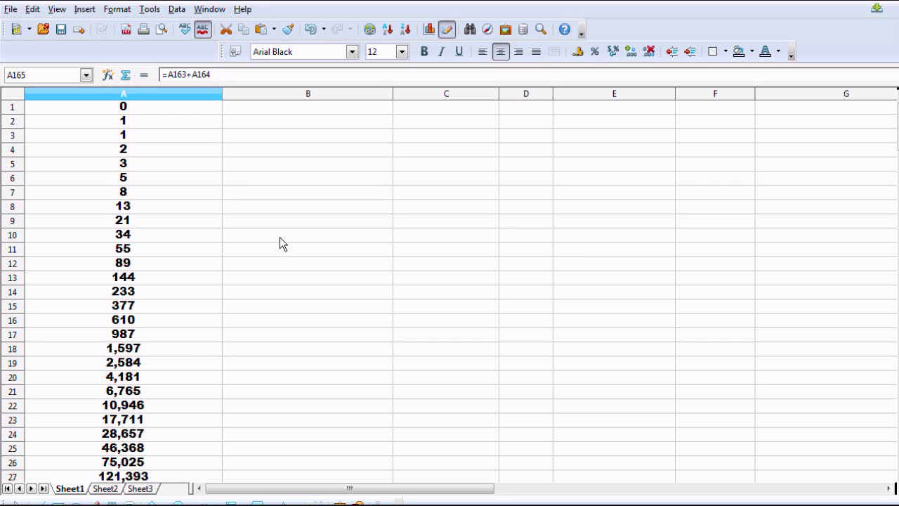
- Enter the ratio formula =A2/A1 in cell B2
left_click(255, 120)
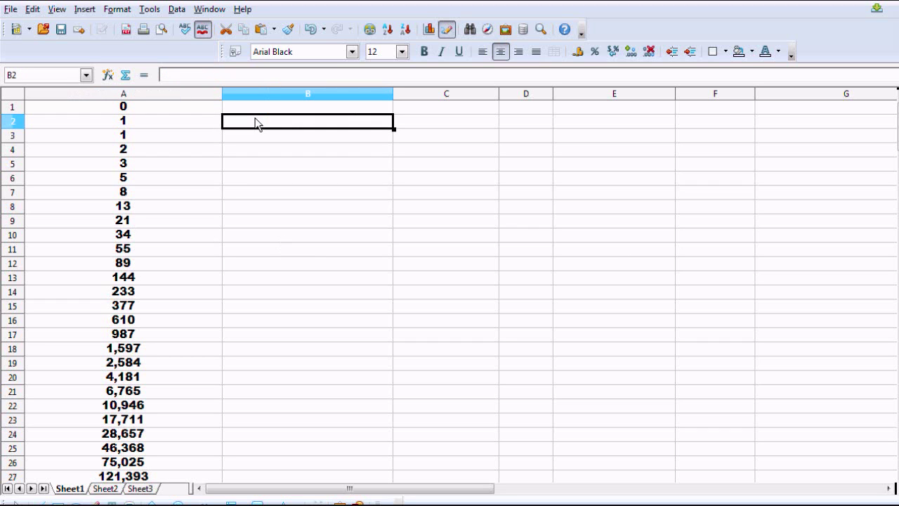
type("=")
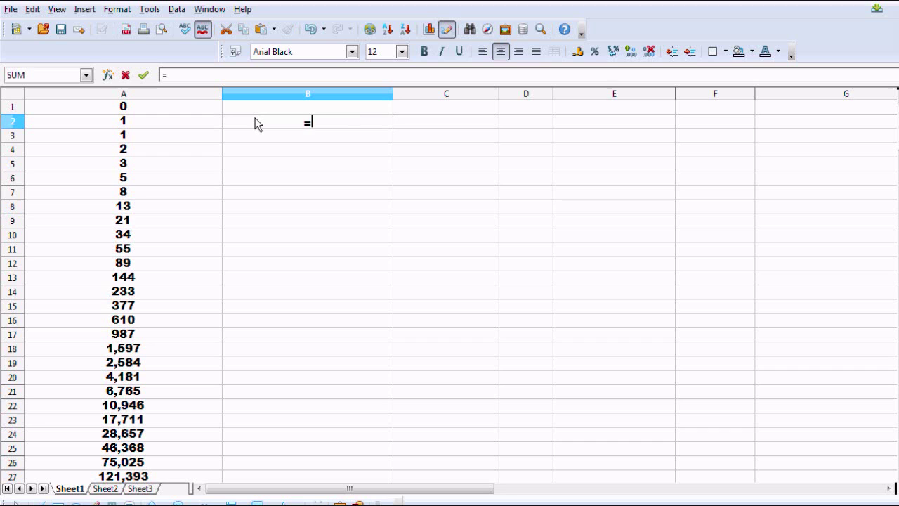
left_click(121, 125)
type("/")
left_click(126, 111)
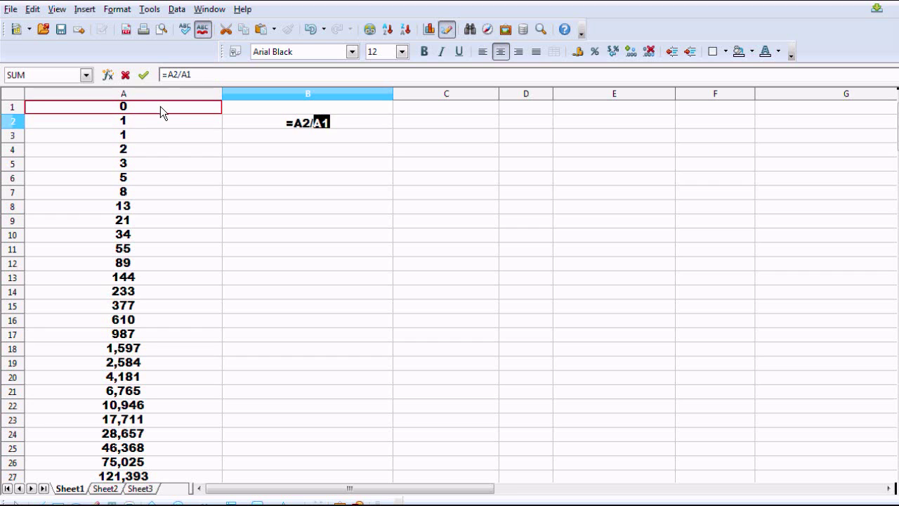
key("Return")
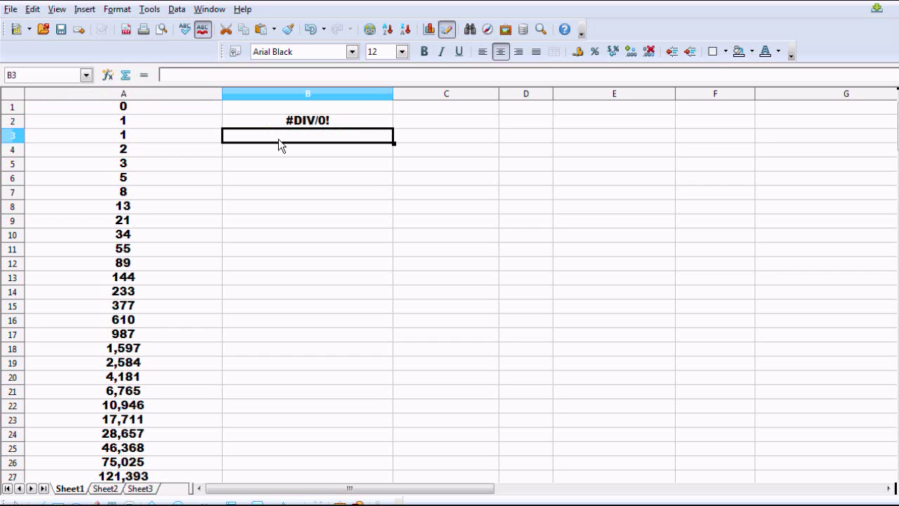
- Copy the B2 ratio formula into B3:B22
left_click(321, 123)
right_click(322, 123)
left_click(392, 255)
left_click_drag(313, 139, 315, 409)
right_click(313, 390)
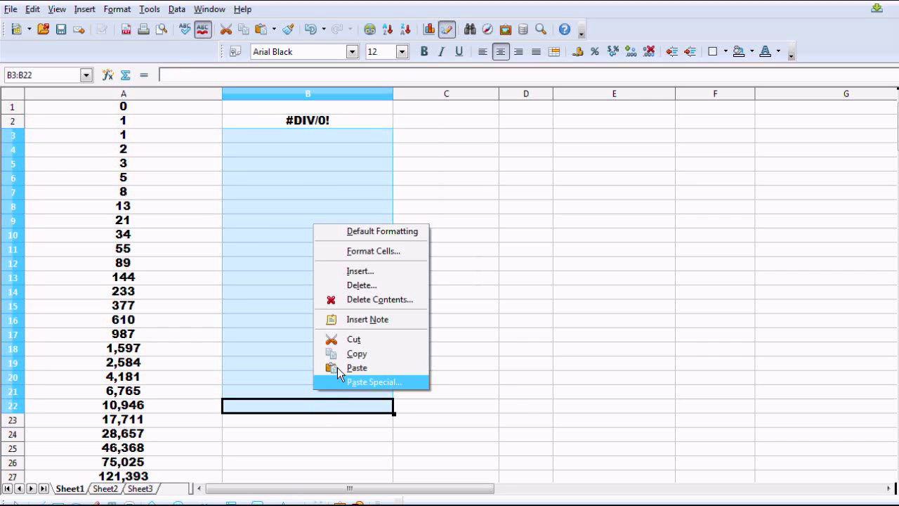
left_click(347, 365)
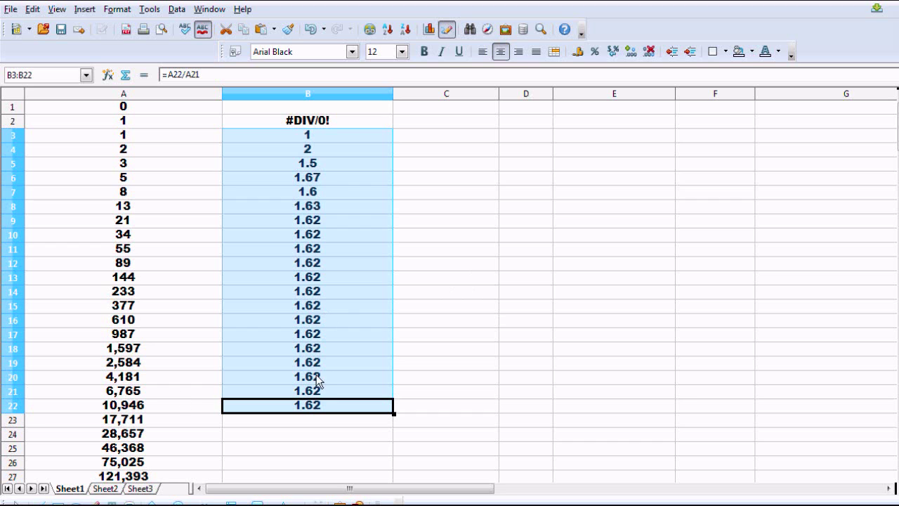
- Select the ratio values in B3:B22 for charting
left_click(321, 404)
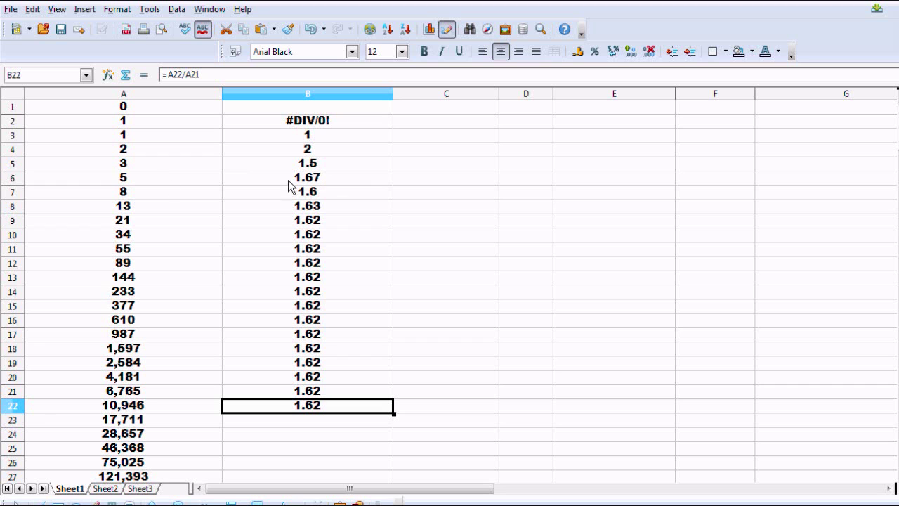
scroll(408, 326, "down", 1)
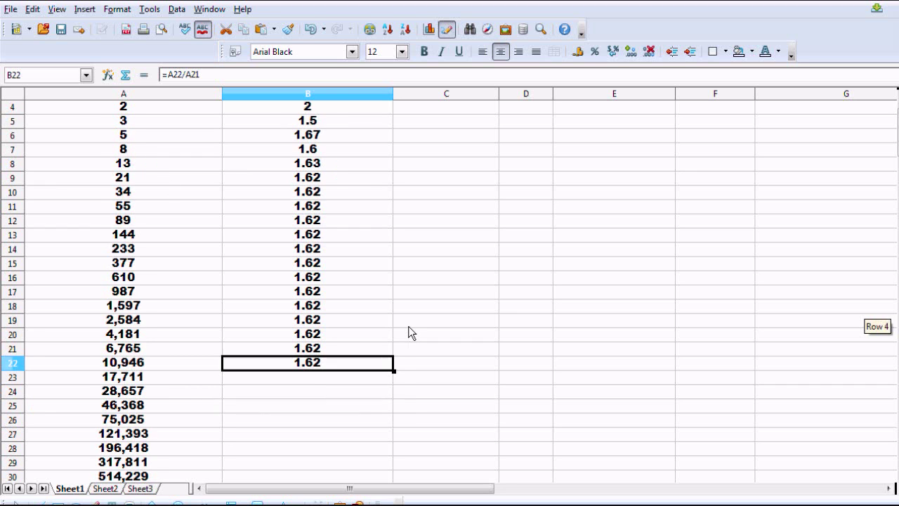
scroll(408, 326, "up", 1)
left_click(306, 121)
left_click_drag(306, 135, 307, 409)
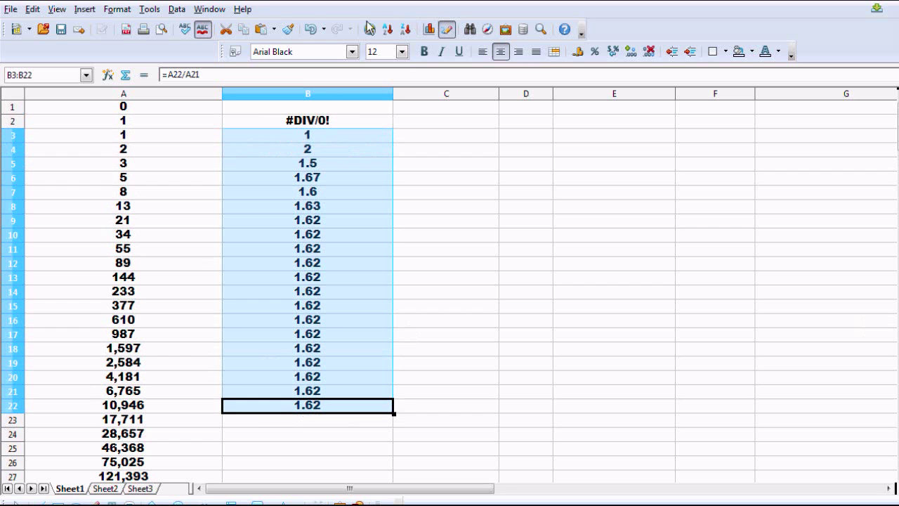
- Insert a column chart of the ratios and stretch it across columns C–G, down past row 27
left_click(429, 29)
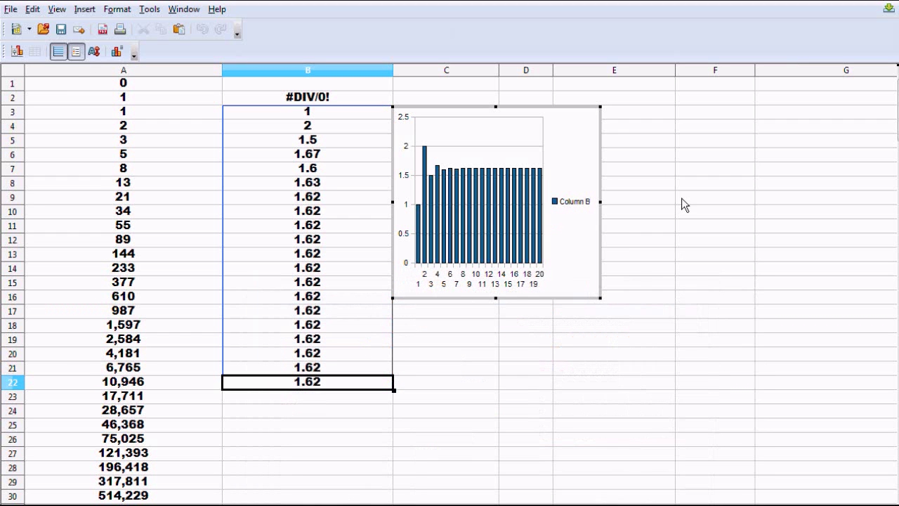
left_click(682, 199)
left_click(600, 226)
left_click_drag(597, 224, 861, 225)
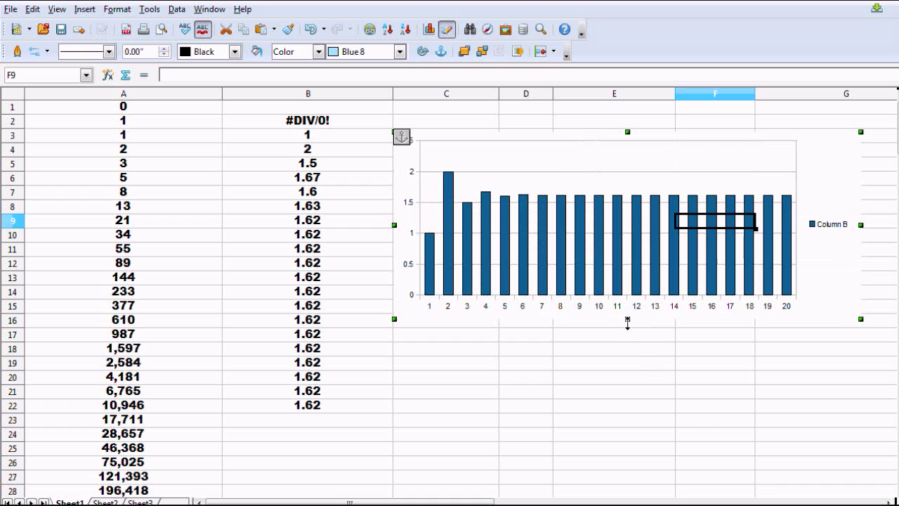
left_click_drag(627, 319, 628, 474)
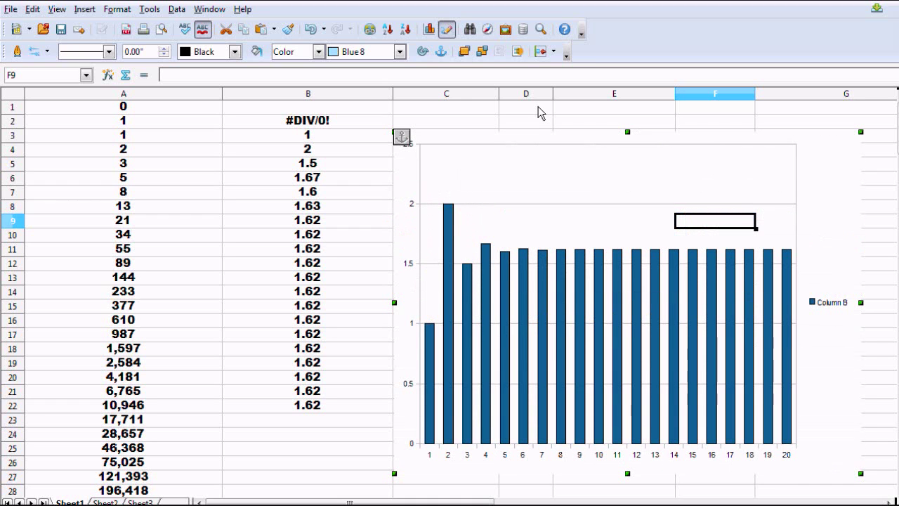
left_click(539, 110)
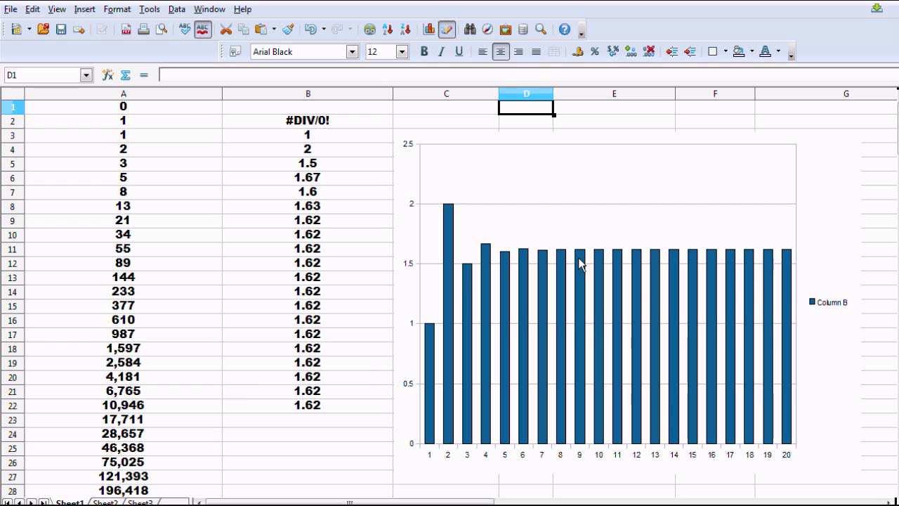
scroll(324, 347, "down", 5)
scroll(324, 347, "down", 4)
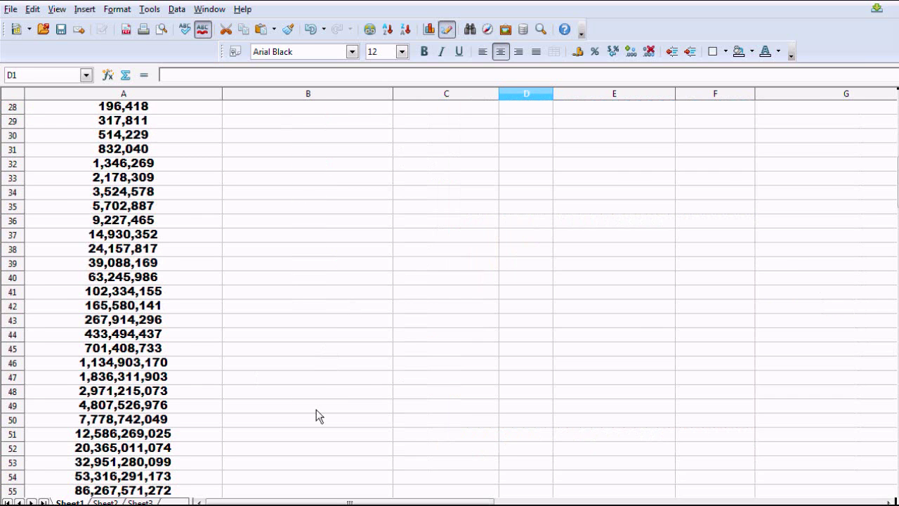
scroll(318, 312, "up", 9)
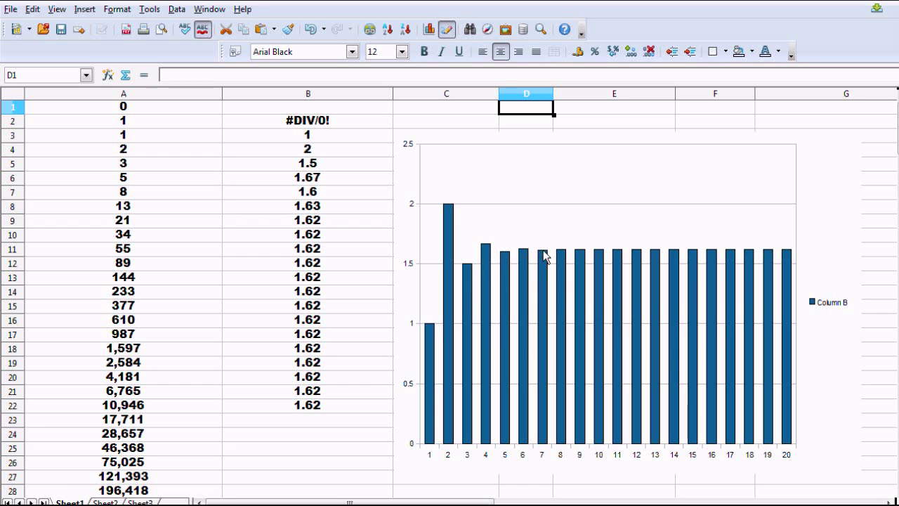
- Copy the B22 ratio formula down into B23:B165
scroll(239, 377, "down", 3)
left_click(309, 333)
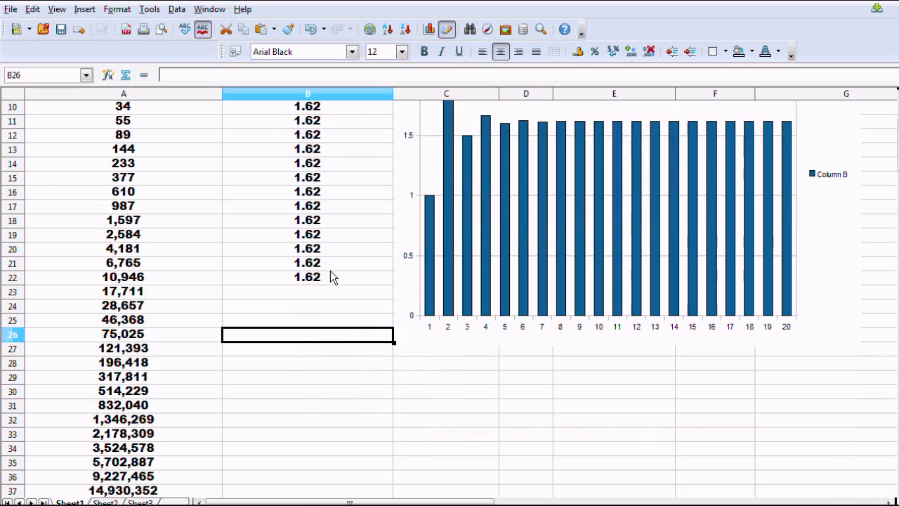
left_click(322, 278)
right_click(322, 277)
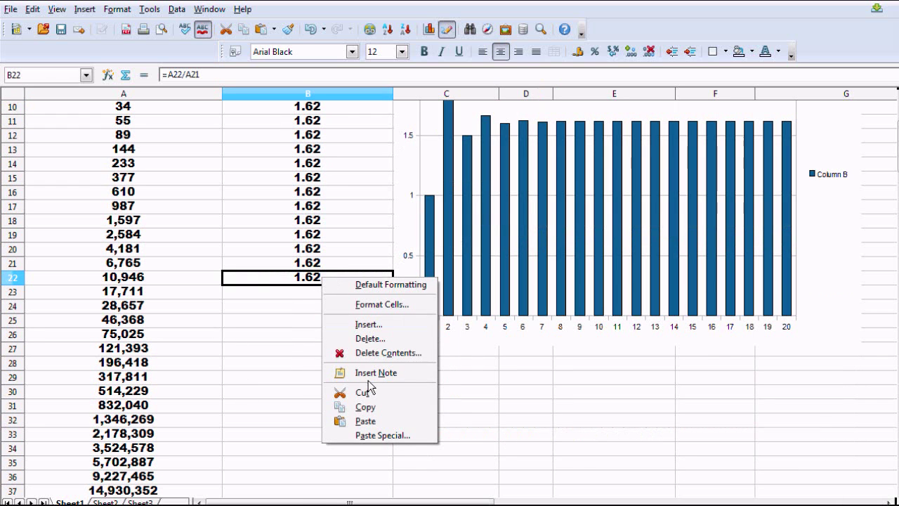
left_click(368, 409)
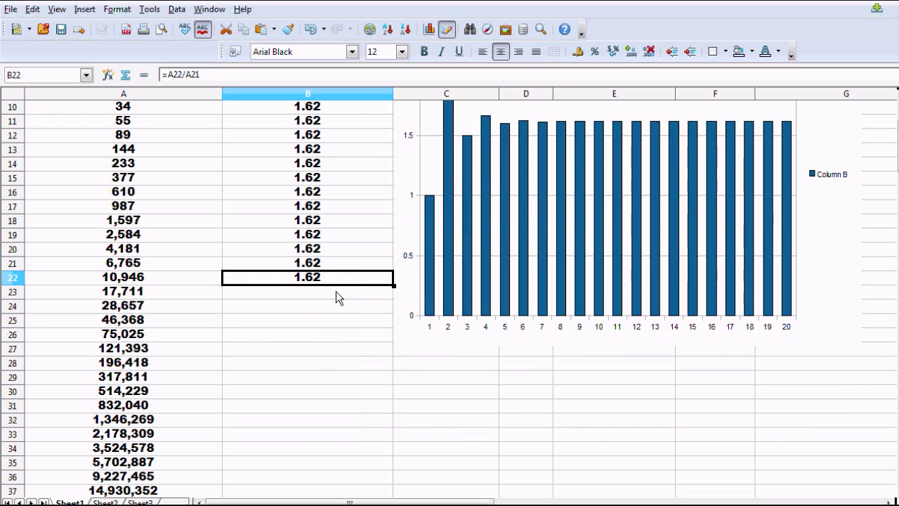
left_click_drag(336, 291, 335, 496)
mouse_move(333, 434)
left_mouse_down()
mouse_move(333, 406)
mouse_move(333, 417)
left_mouse_up()
right_click(332, 418)
left_click(366, 393)
scroll(366, 395, "up", 20)
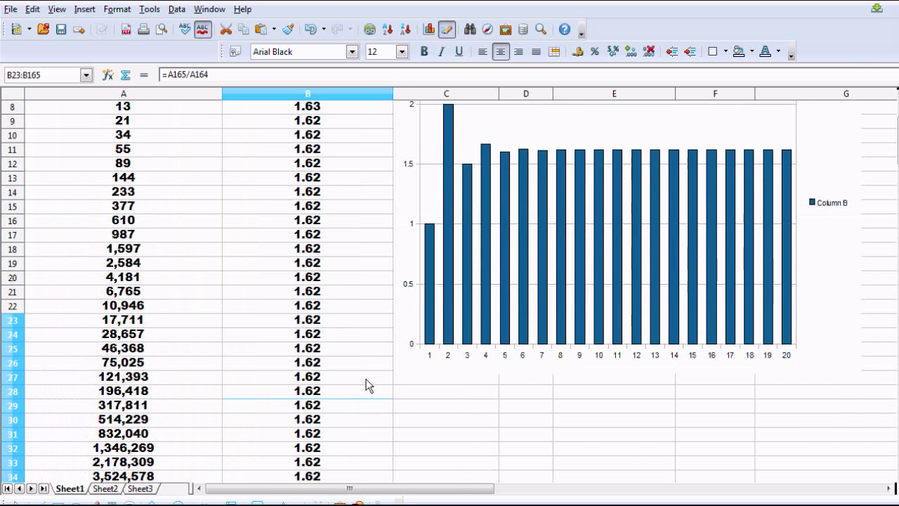
scroll(366, 379, "up", 3)
double_click(471, 287)
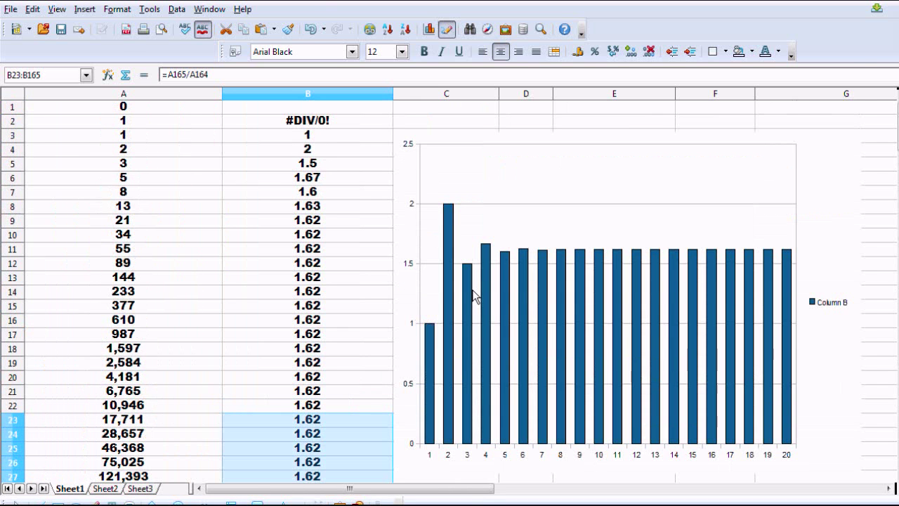
- Change the chart's data range to $B$44:$B$66
right_click(472, 289)
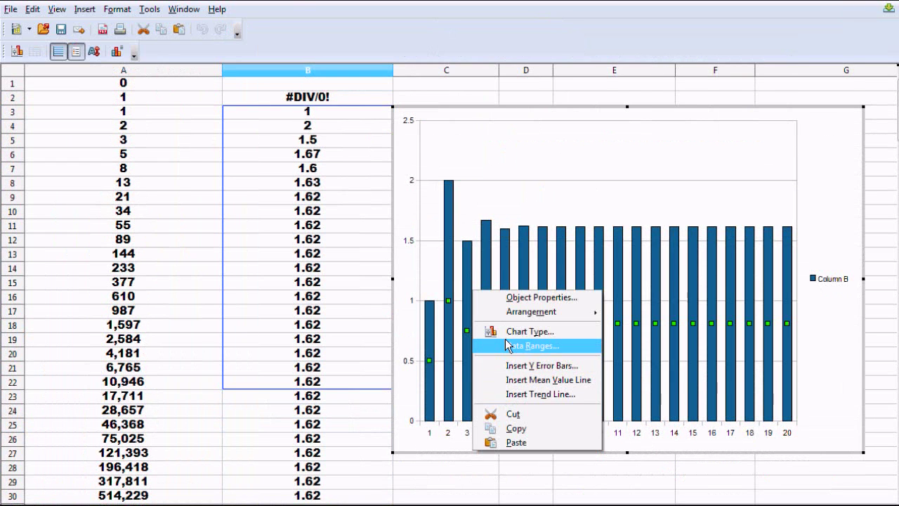
left_click(507, 344)
left_click(330, 202)
key("BackSpace")
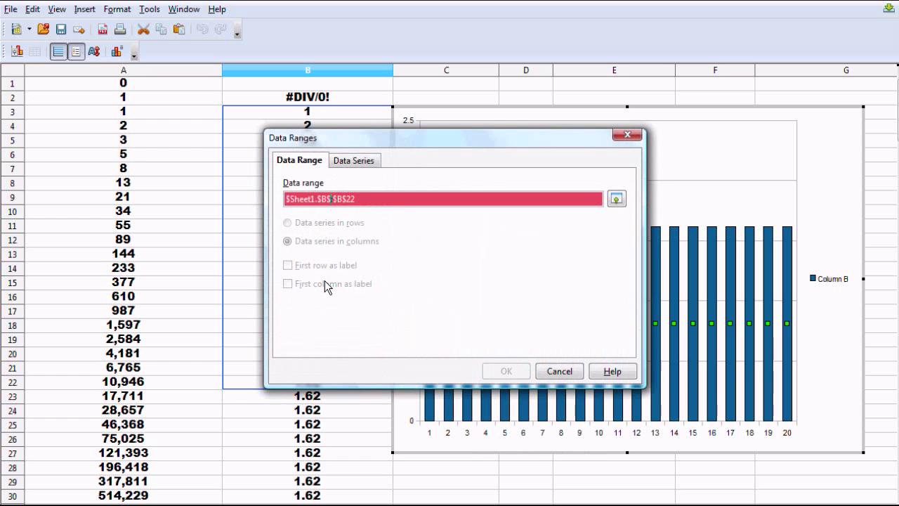
type("44")
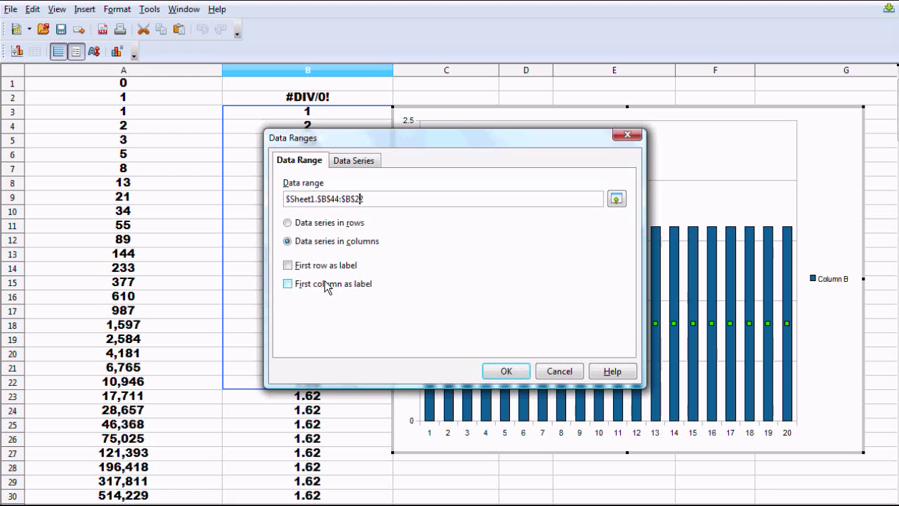
key("BackSpace")
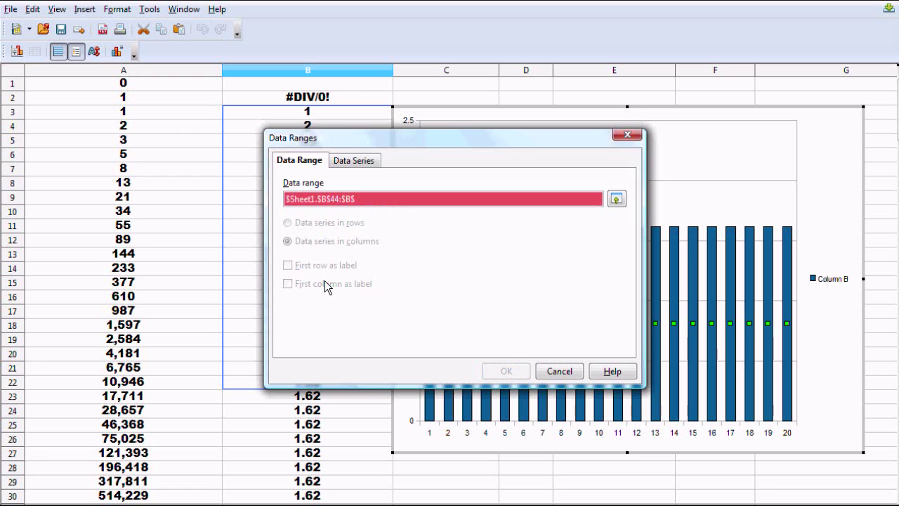
type("66")
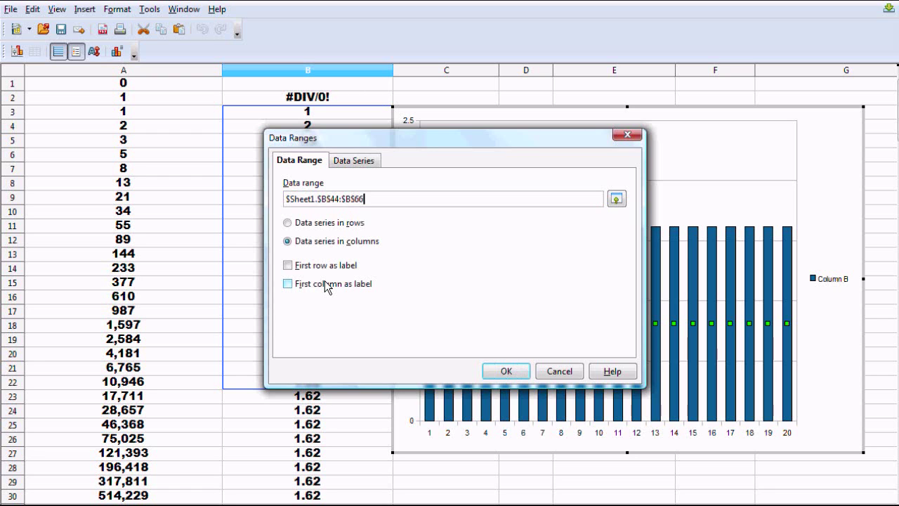
left_click(491, 373)
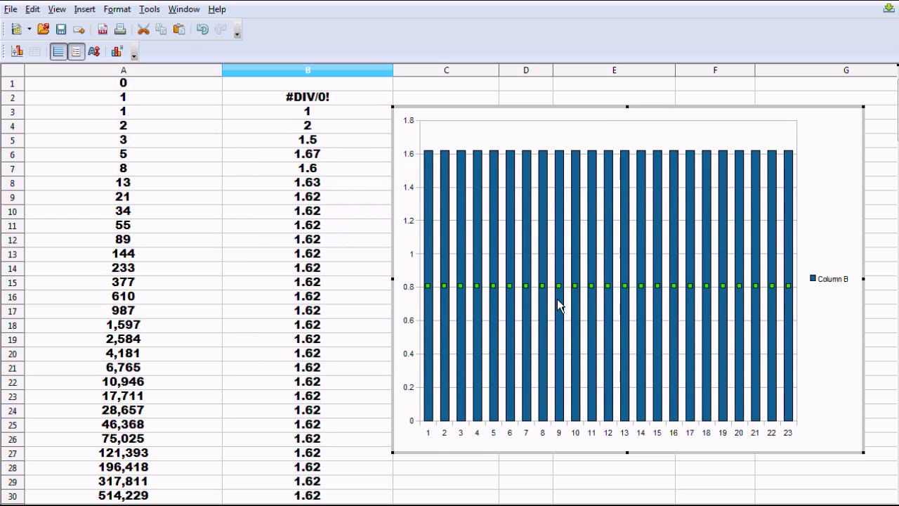
- Inspect the data series and Y axis properties, closing them unchanged
double_click(577, 334)
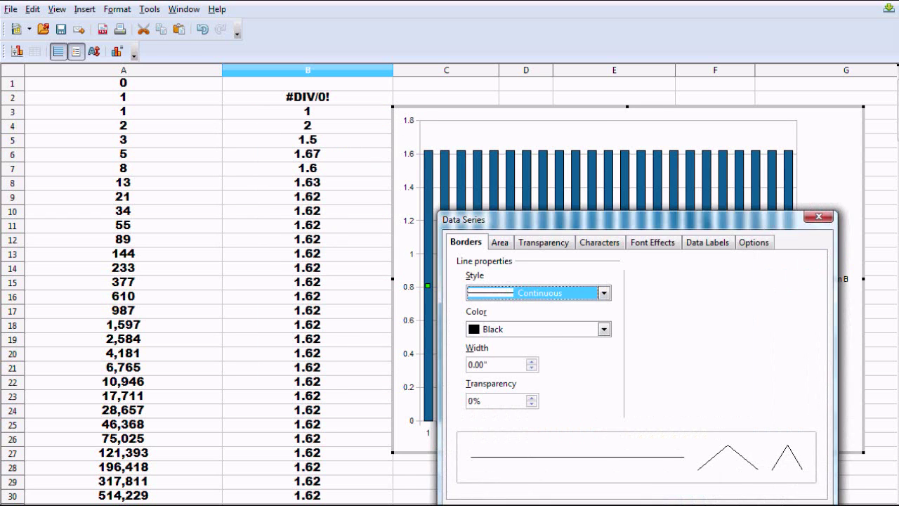
key("Escape")
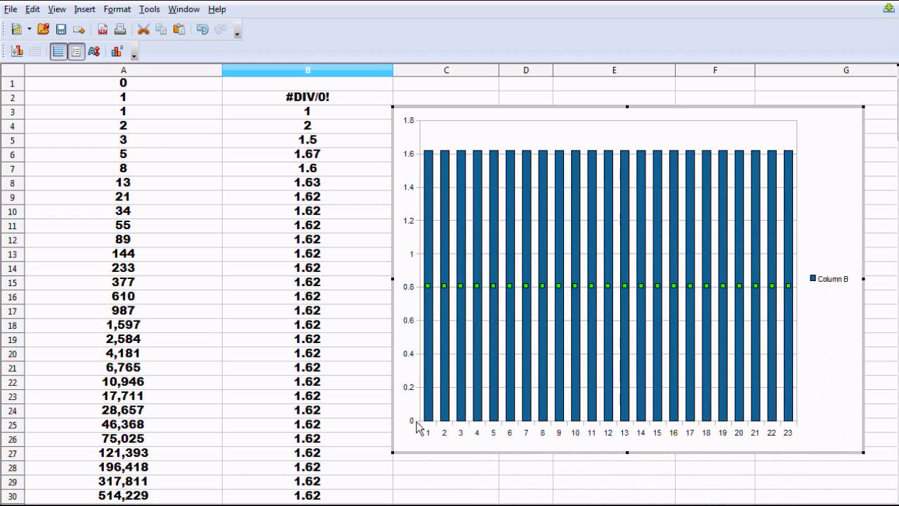
double_click(413, 289)
left_click(696, 503)
- Change the chart's data range to $B$34:$B$56
right_click(547, 256)
left_click(590, 317)
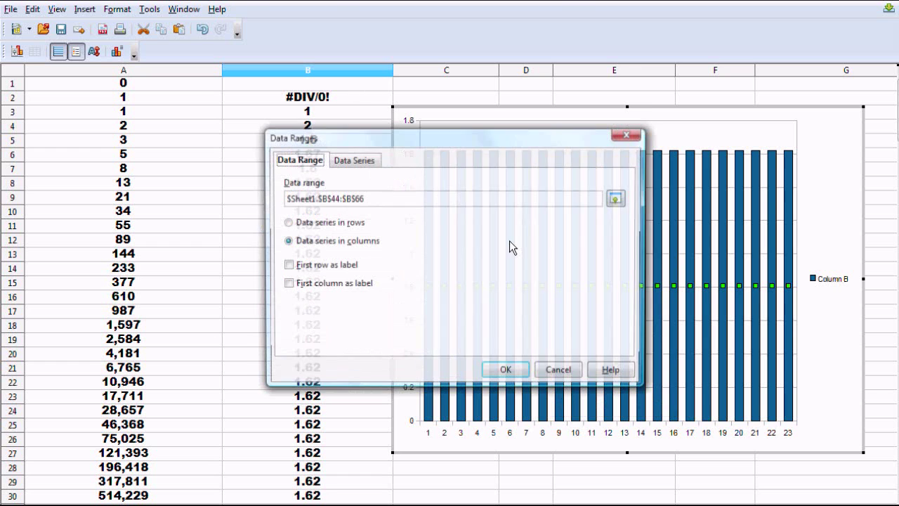
left_click(353, 200)
key("BackSpace")
key("BackSpace")
type("3")
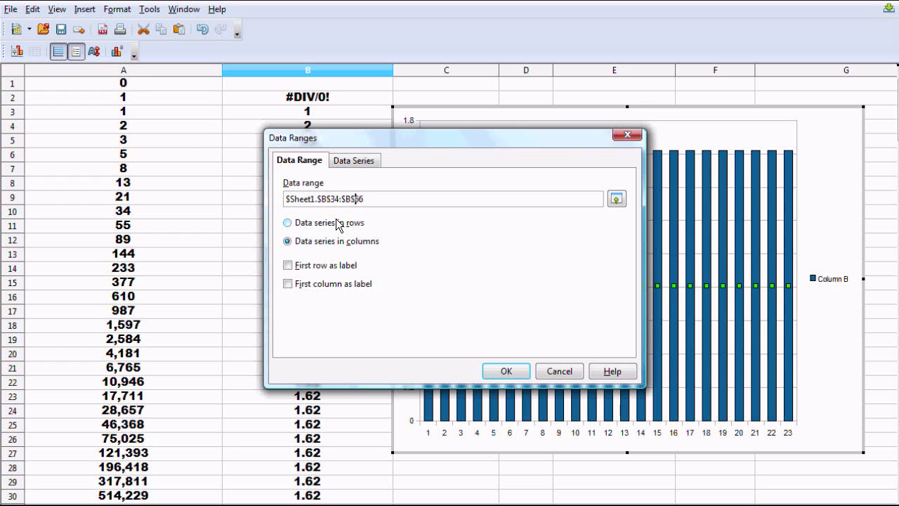
key("BackSpace")
key("BackSpace")
type("56")
left_click(503, 371)
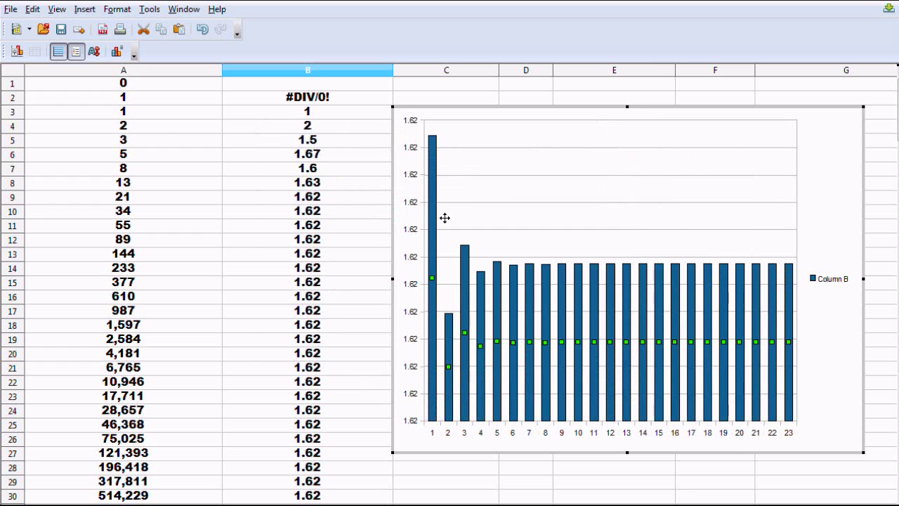
- Reopen the chart's Data Ranges dialog
left_click(327, 229)
double_click(476, 297)
right_click(478, 296)
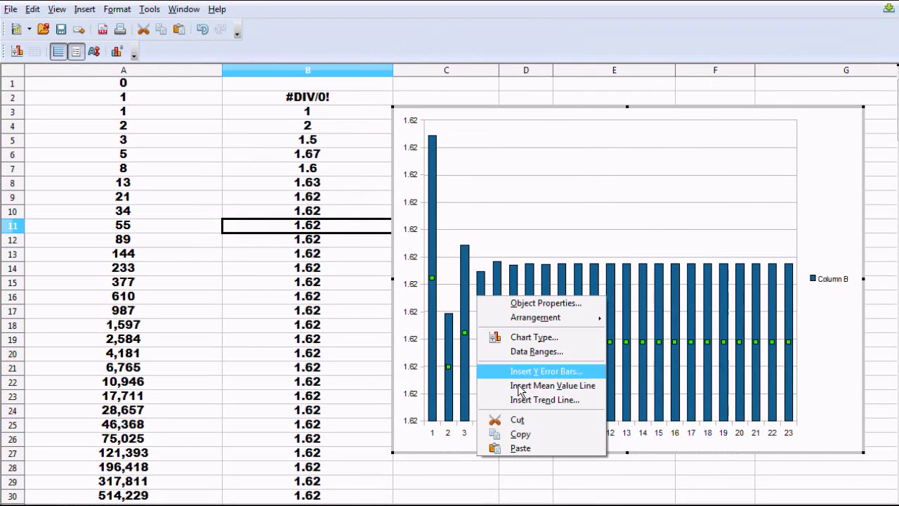
left_click(513, 352)
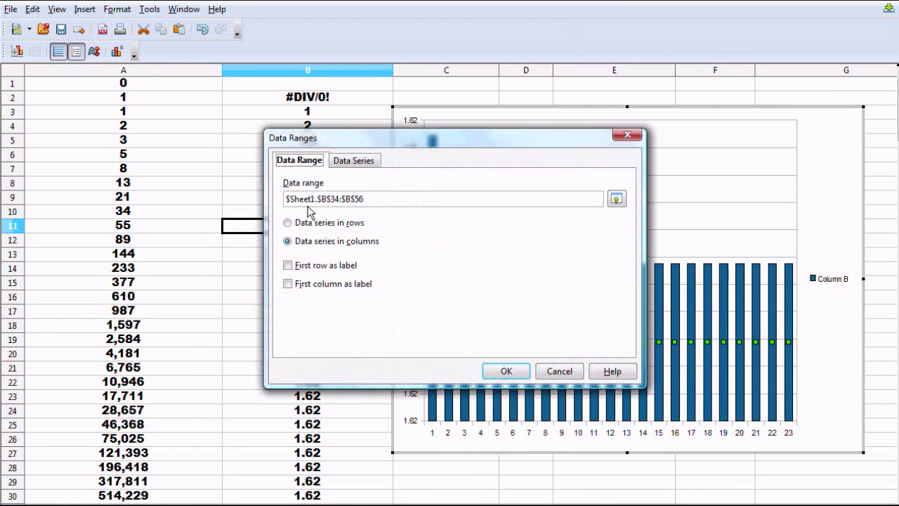
- Cancel the Data Ranges dialog, leave chart editing, and select cell B42 further down
left_click(557, 370)
left_click(345, 375)
scroll(344, 373, "down", 3)
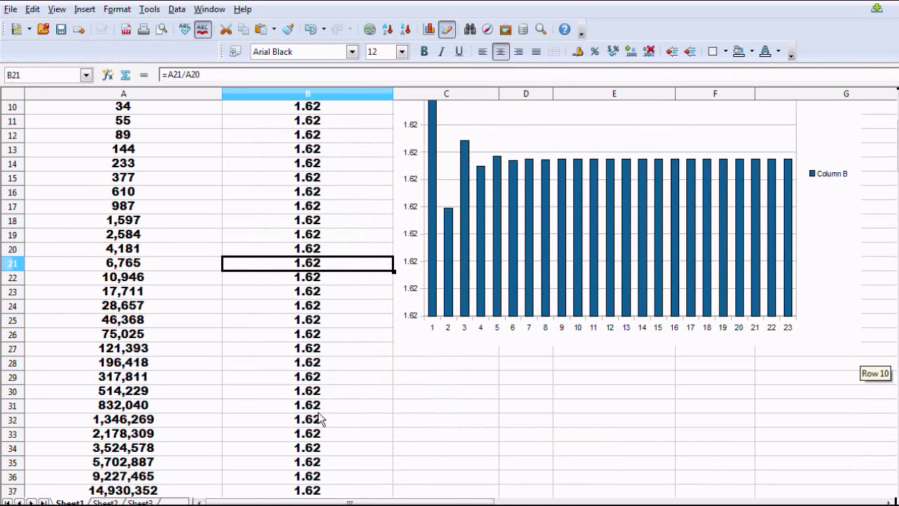
left_click(112, 448)
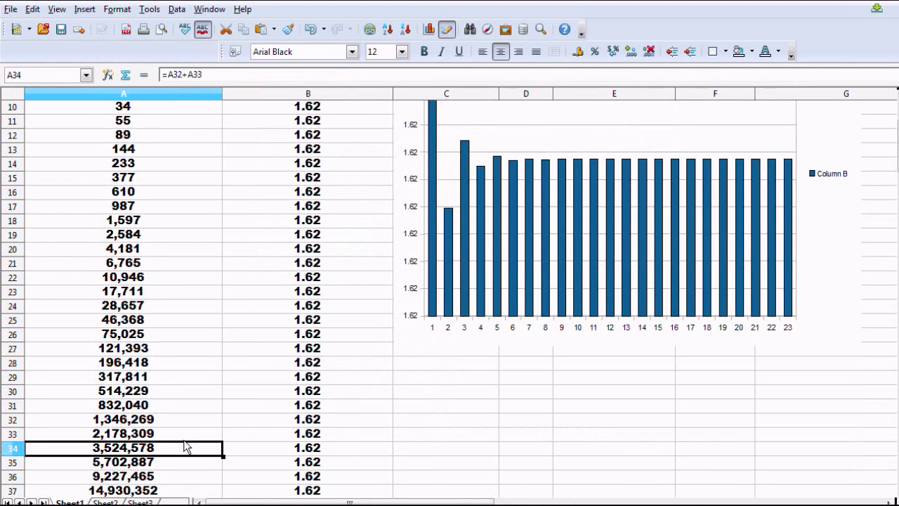
scroll(185, 446, "down", 6)
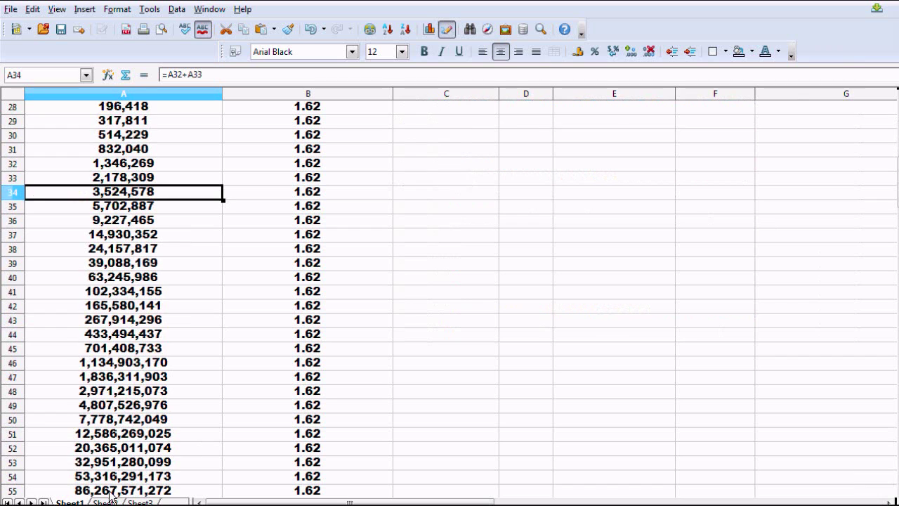
scroll(116, 485, "down", 1)
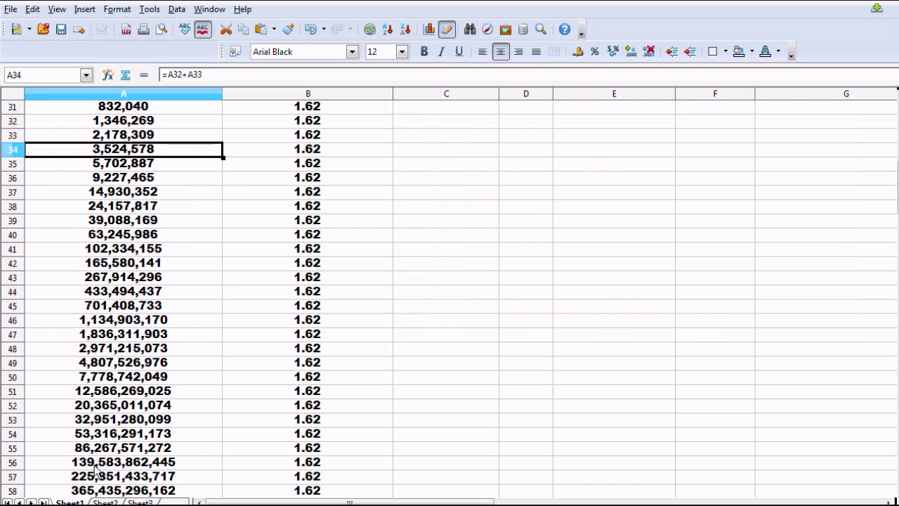
scroll(259, 438, "up", 10)
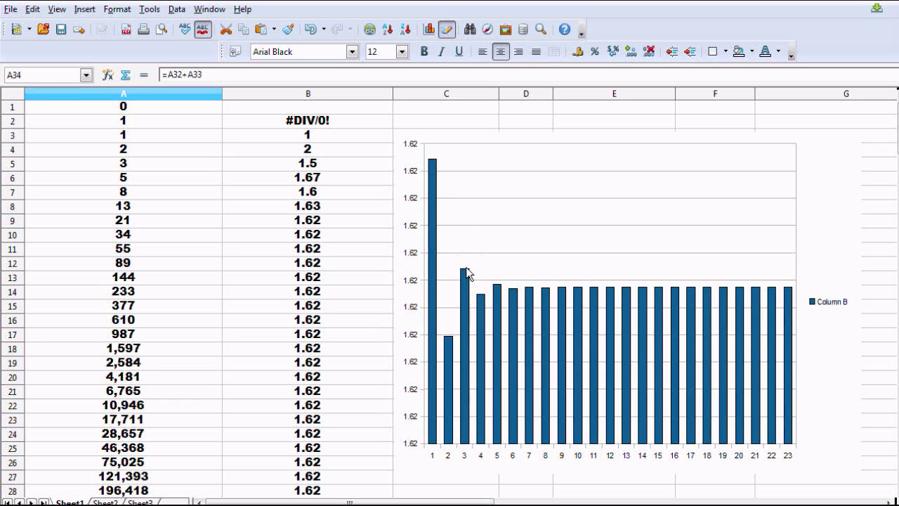
scroll(309, 354, "down", 4)
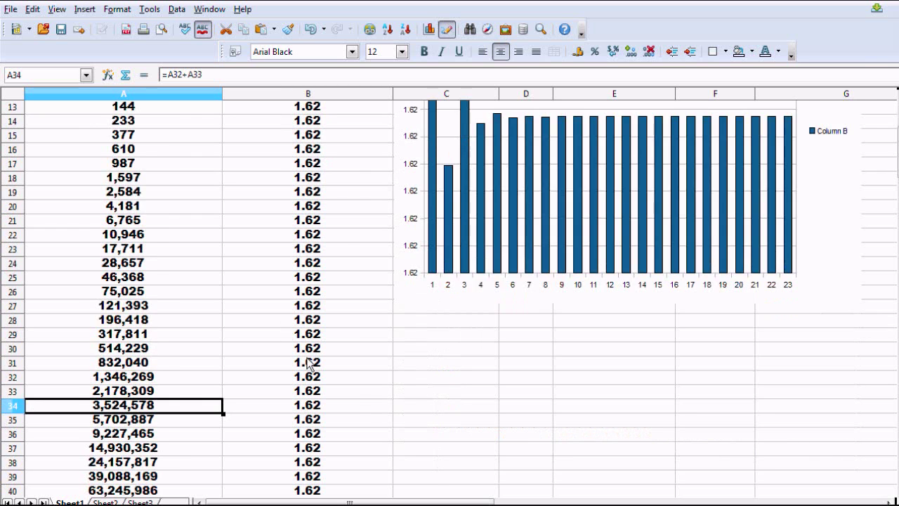
scroll(311, 368, "down", 5)
left_click(307, 308)
scroll(309, 312, "down", 10)
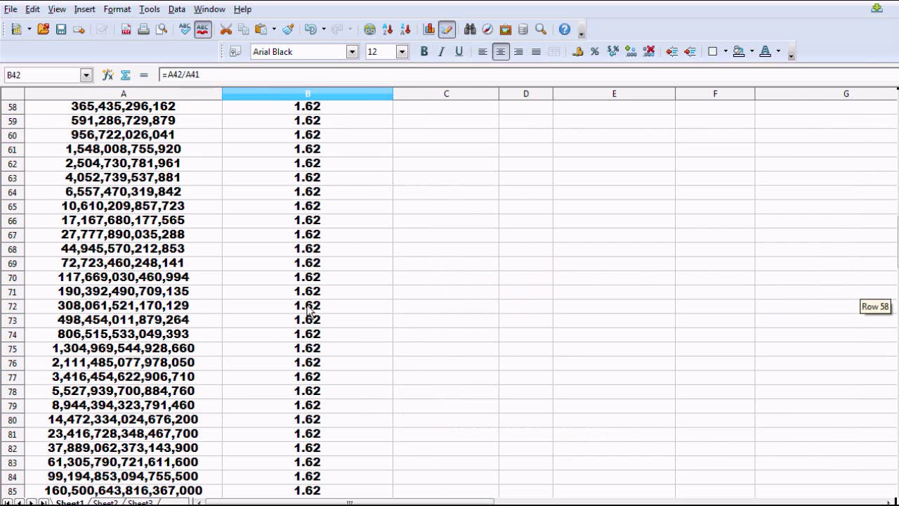
- Format cell B72 with 17 decimal places, showing 1.61803398874990000
left_click(309, 306)
right_click(309, 304)
left_click(358, 333)
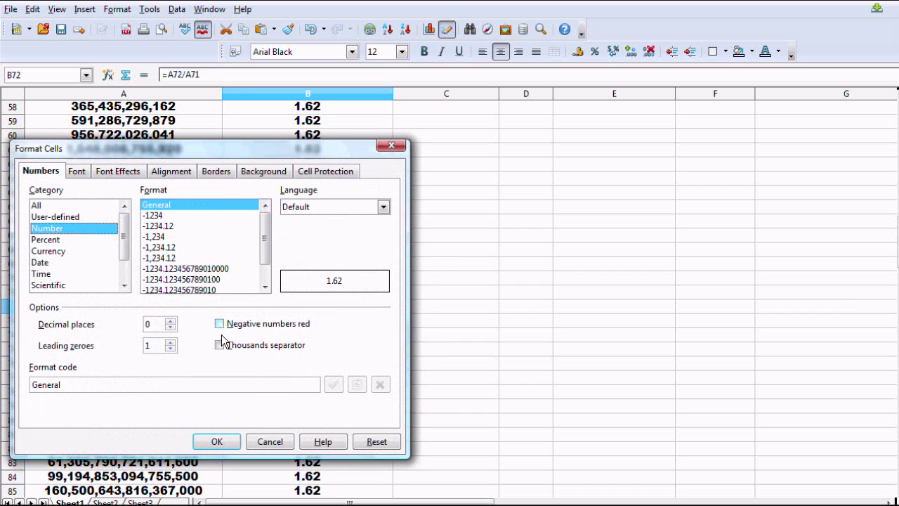
left_click(170, 321)
left_click_drag(170, 321, 170, 321)
left_click(217, 441)
left_click(434, 363)
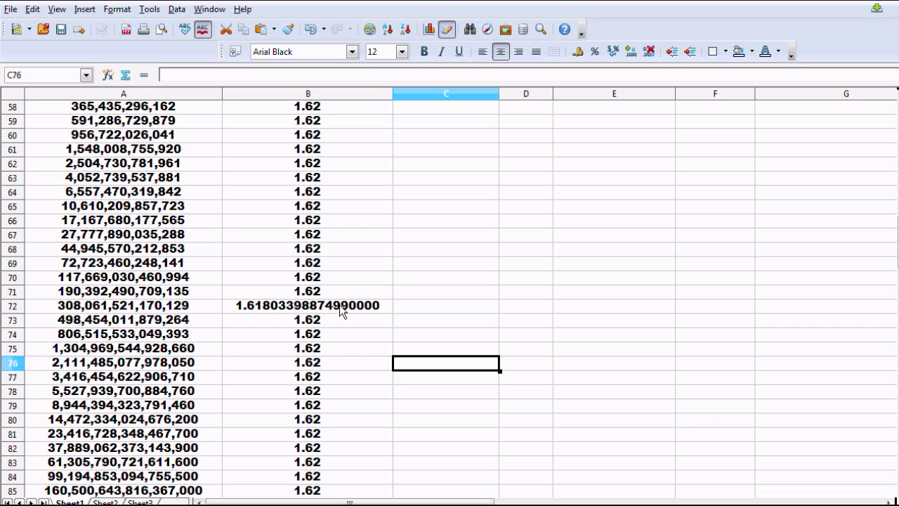
scroll(461, 377, "up", 5)
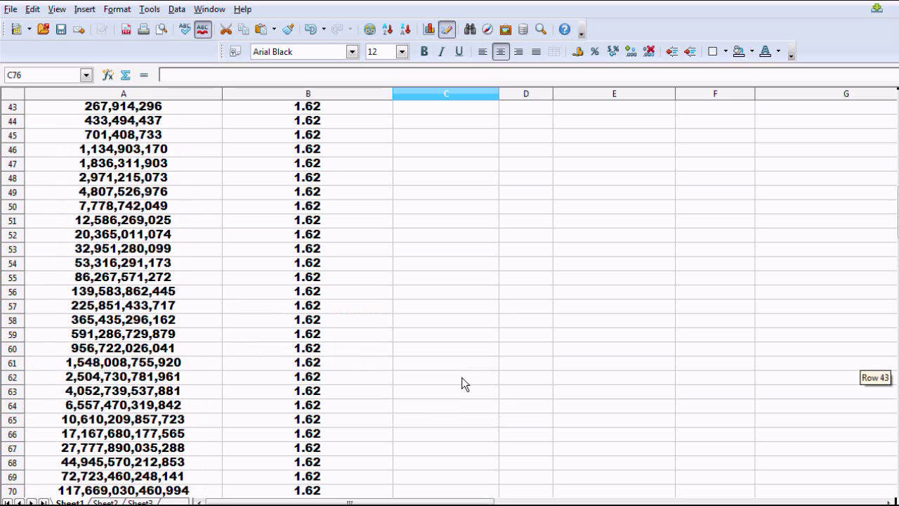
scroll(461, 377, "down", 6)
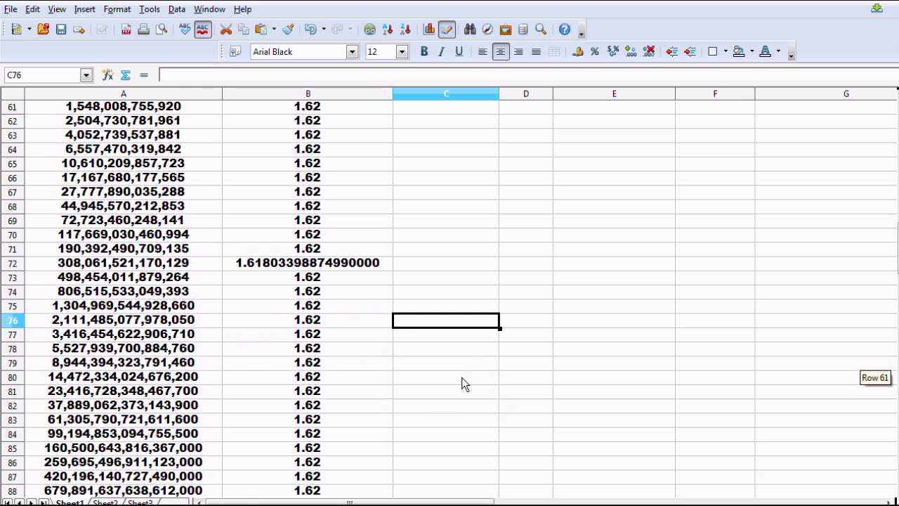
scroll(461, 377, "up", 20)
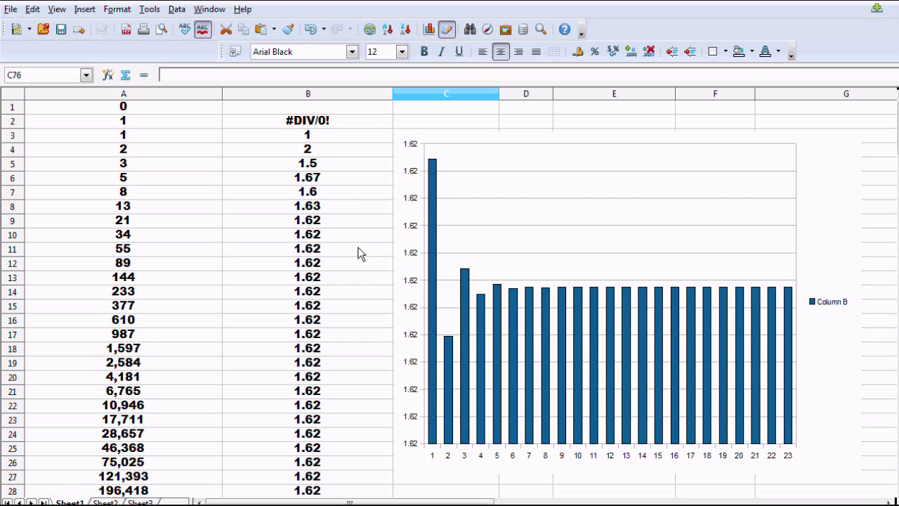
- Move the ratio chart right so it starts at column E
scroll(348, 377, "down", 4)
scroll(348, 377, "up", 4)
left_click_drag(487, 147, 719, 148)
left_click(412, 139)
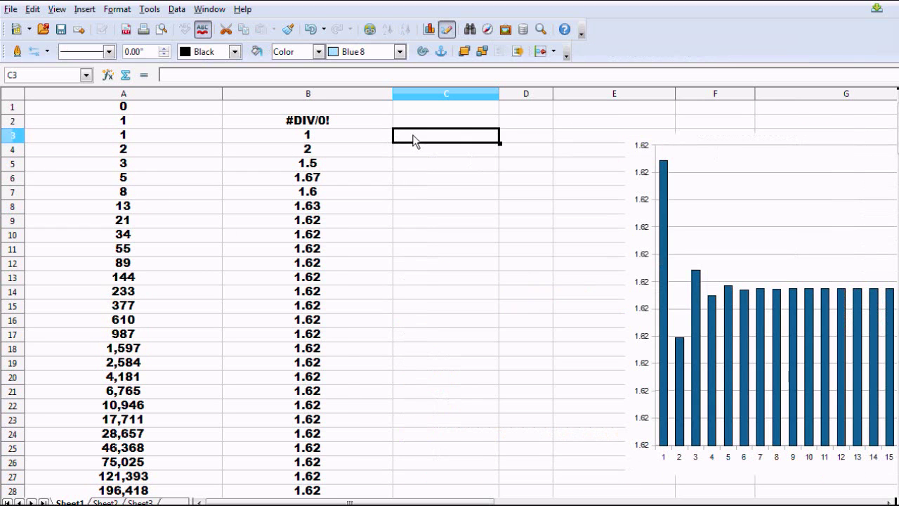
- Enter the formula =A3/A1 in cell C3
left_click(430, 127)
left_click(423, 138)
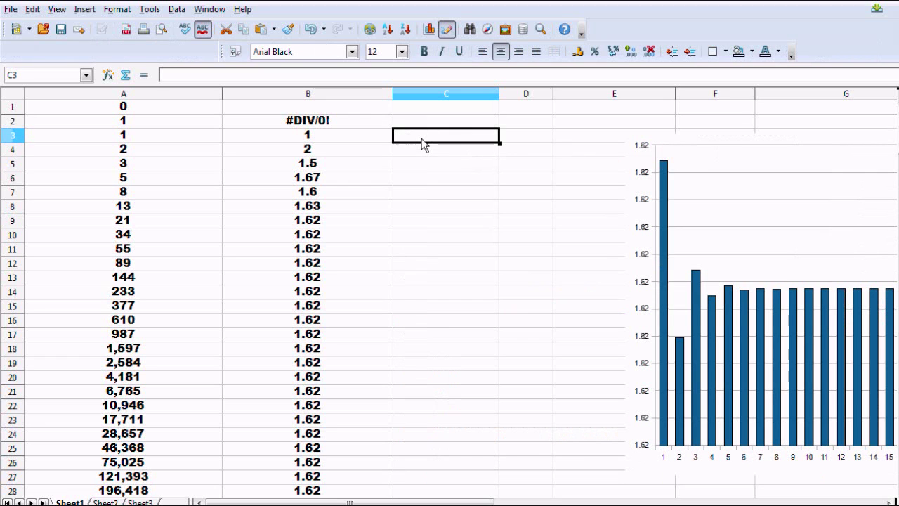
type("=")
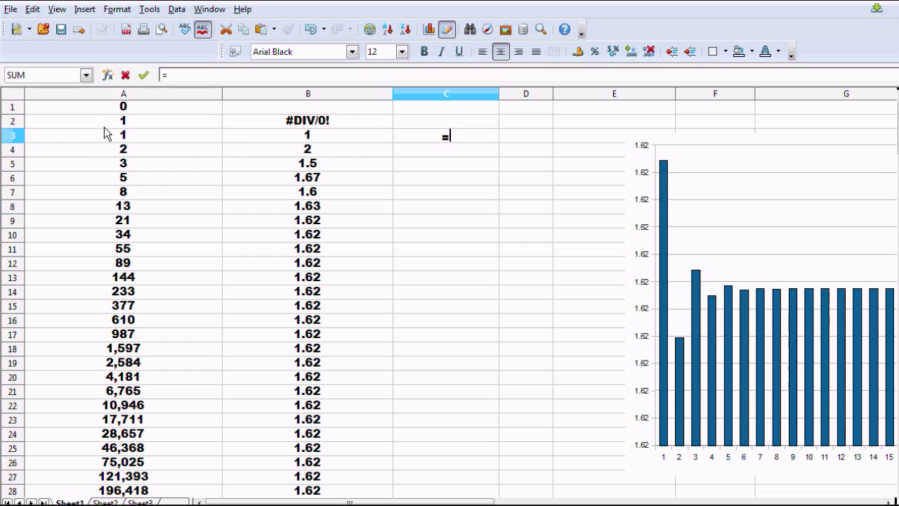
left_click(103, 136)
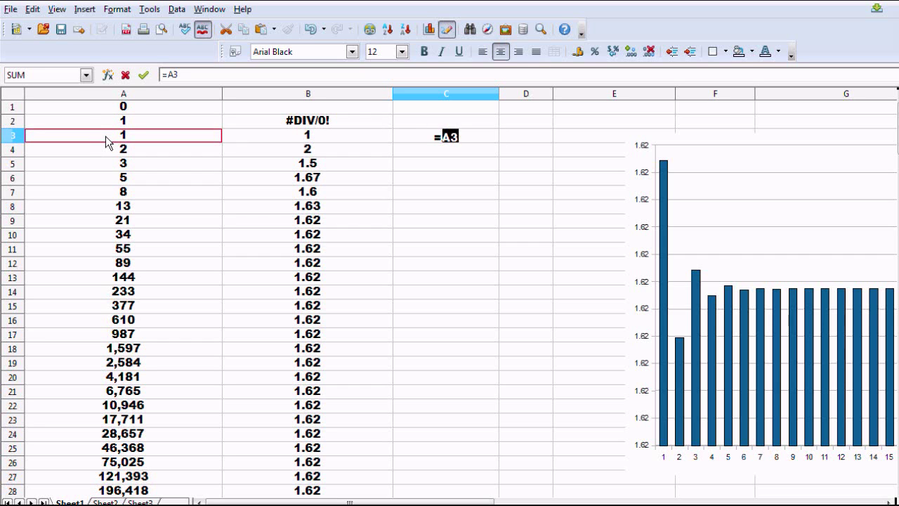
type("/")
left_click(122, 111)
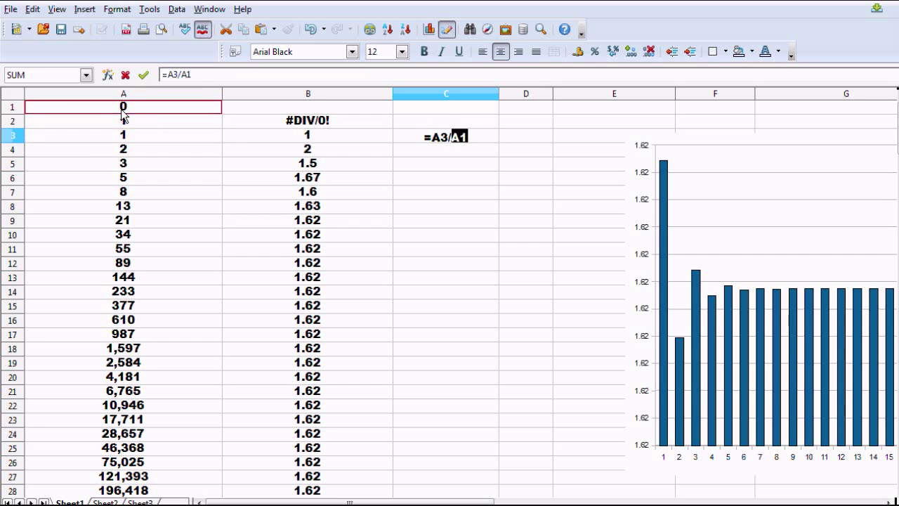
key("Return")
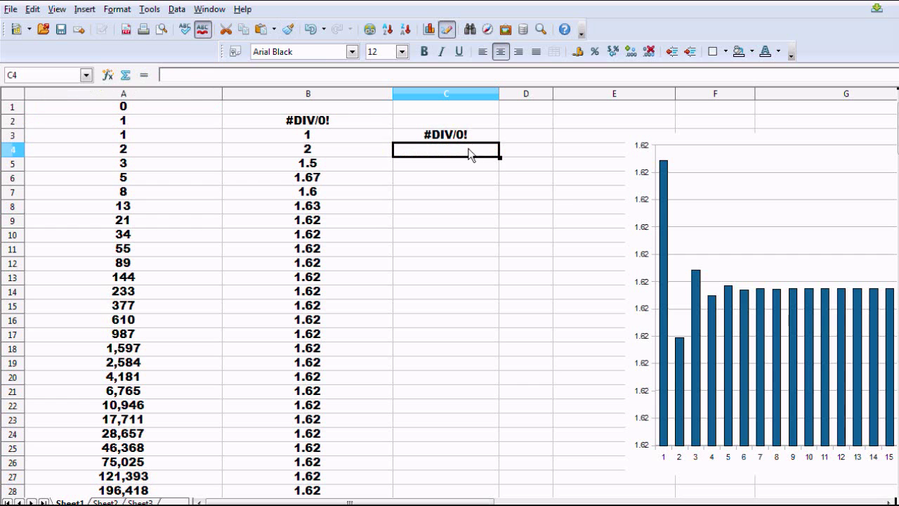
- Copy the C3 formula into C4:C136
left_click(454, 135)
right_click(454, 136)
left_click(492, 264)
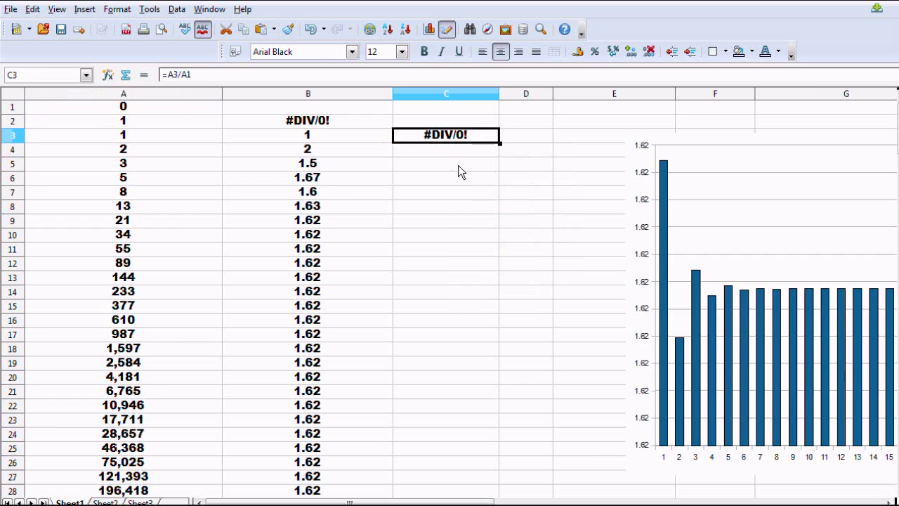
left_click_drag(456, 149, 435, 477)
right_click(425, 399)
left_click(483, 378)
scroll(483, 380, "up", 11)
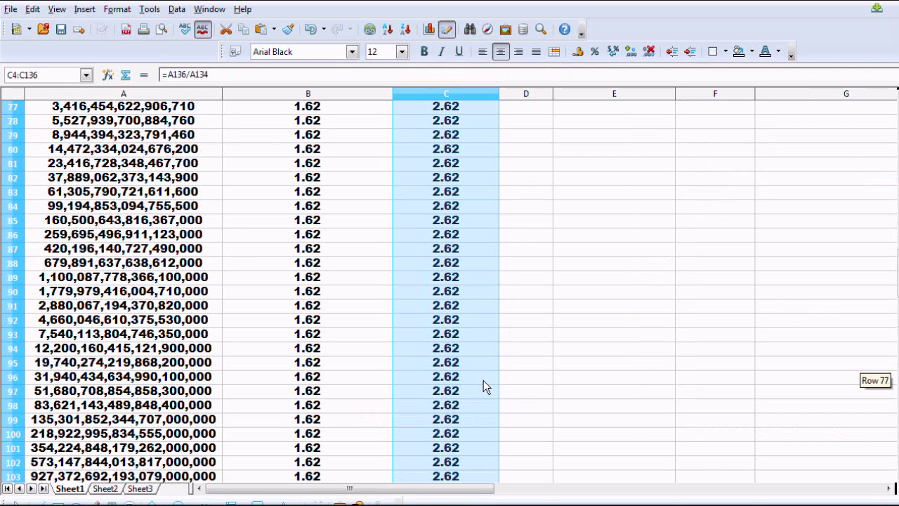
left_click(458, 309)
right_click(456, 307)
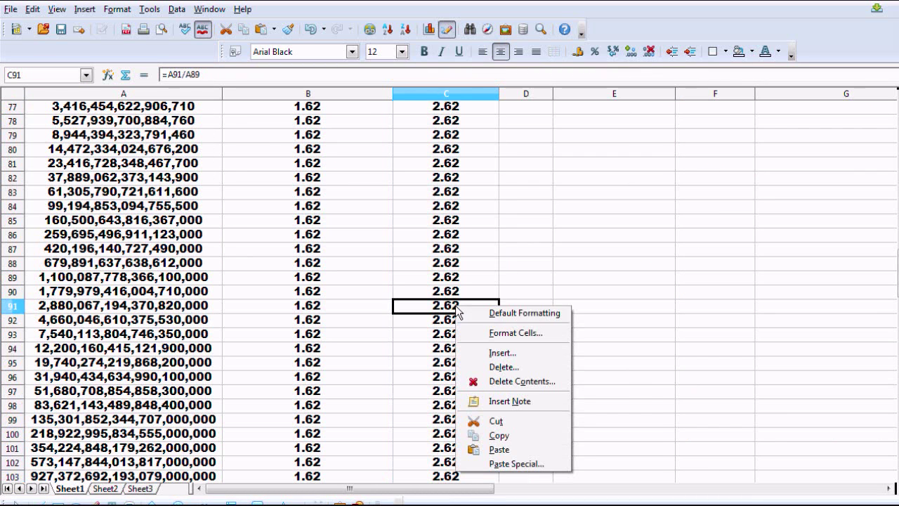
scroll(436, 266, "up", 5)
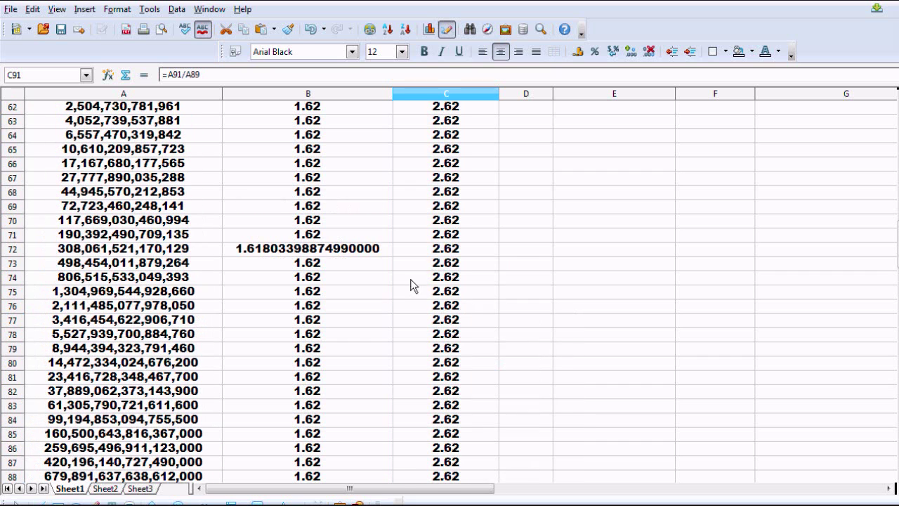
- Give C72 13 decimal places and widen column C to show 2.6180339887499
left_click(439, 249)
right_click(442, 248)
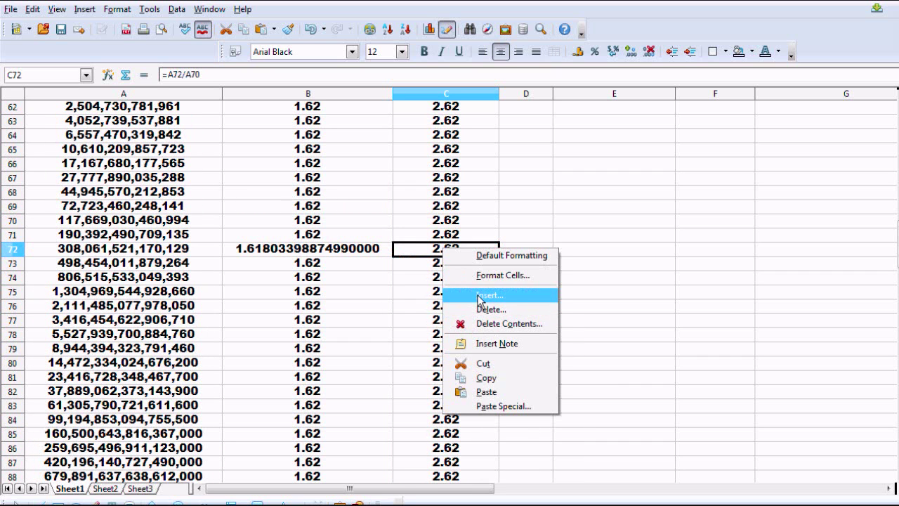
left_click(485, 275)
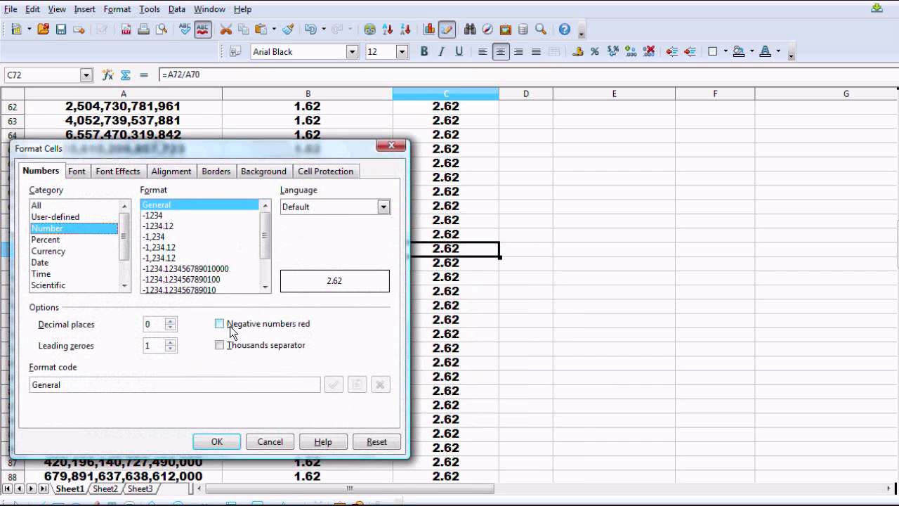
left_click_drag(170, 320, 170, 325)
left_click(231, 443)
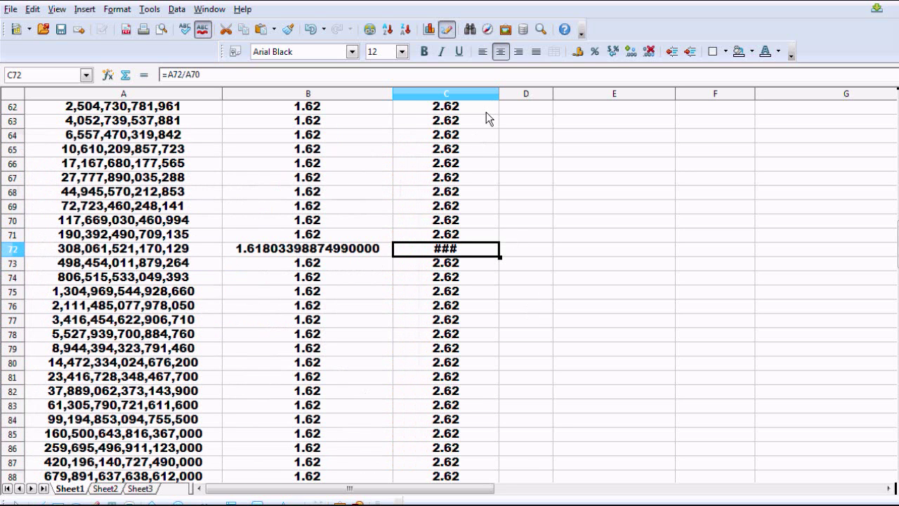
left_click_drag(499, 96, 531, 95)
left_click(475, 281)
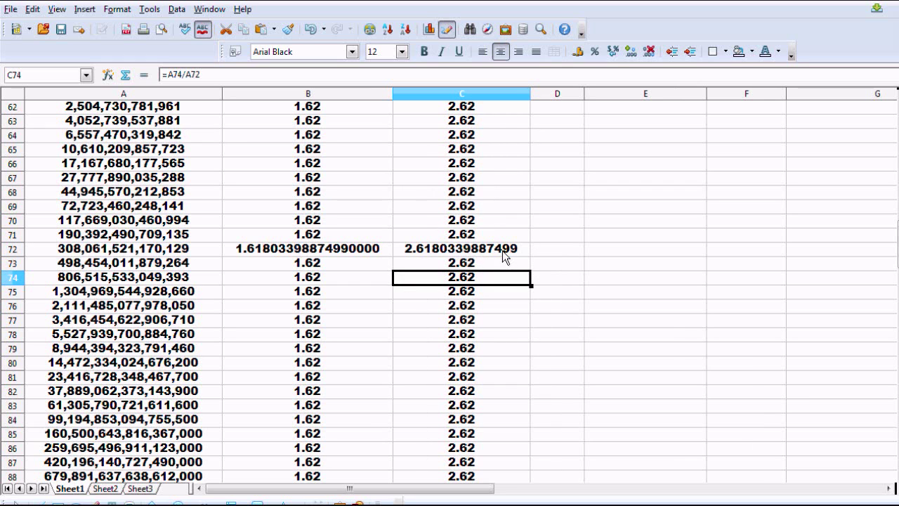
scroll(541, 279, "up", 20)
- Enter =A4/A1 in D4 to divide the term by the one three rows up
left_click(546, 146)
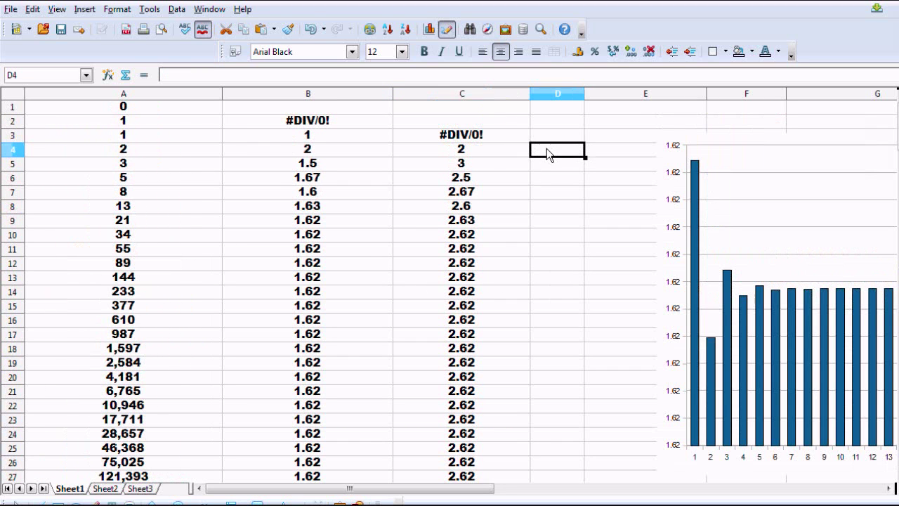
type("=")
left_click(146, 152)
type("/")
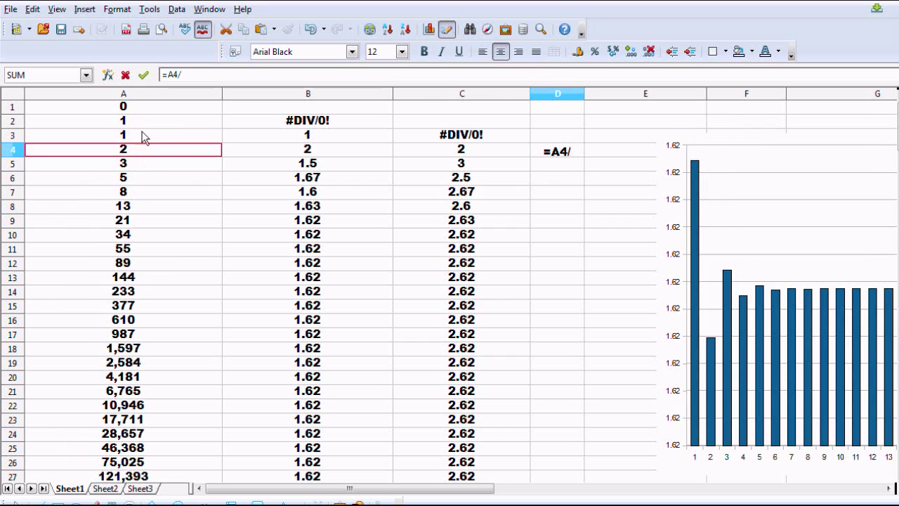
left_click(137, 106)
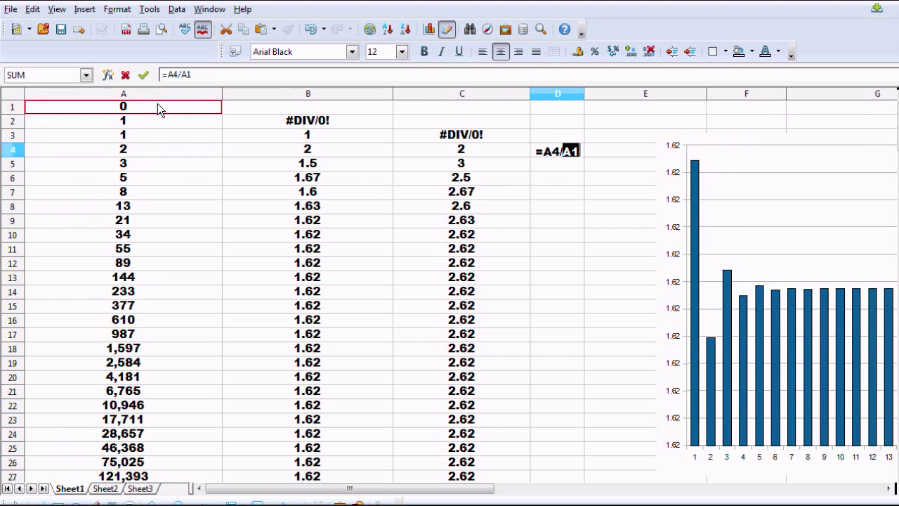
key("Return")
- Copy the D4 ratio formula down into D5:D150
right_click(547, 150)
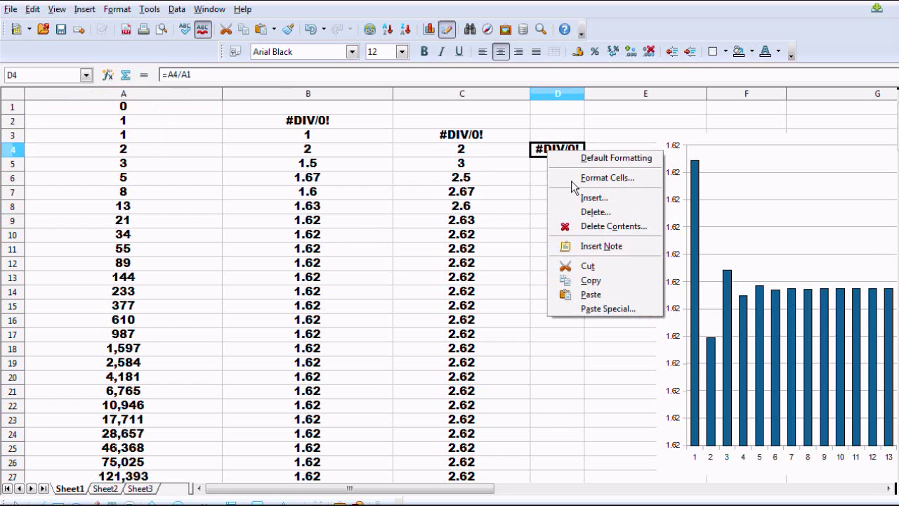
left_click(591, 281)
left_click_drag(559, 165, 545, 251)
right_click(545, 251)
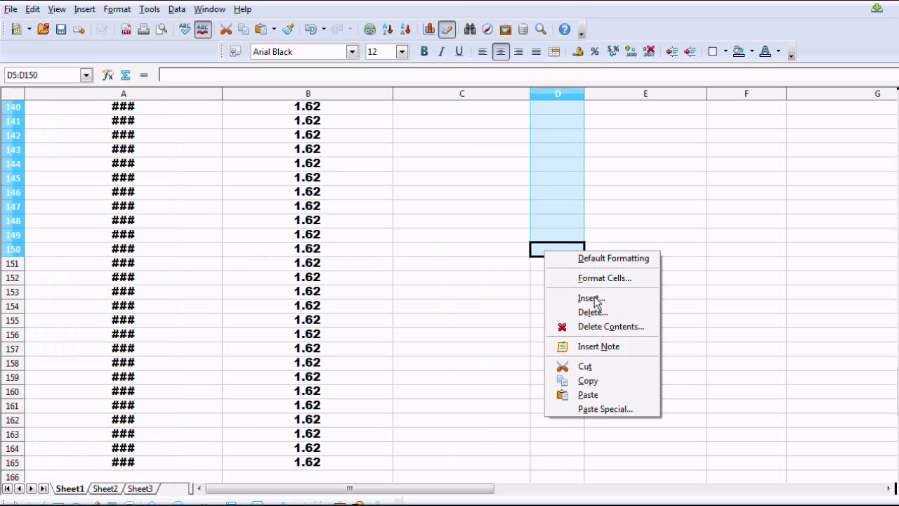
left_click(587, 395)
scroll(592, 386, "up", 20)
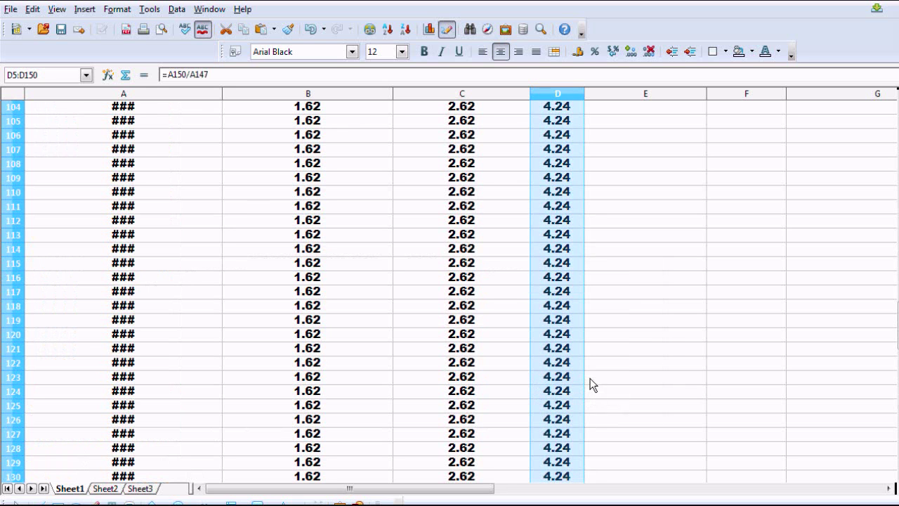
left_click(559, 294)
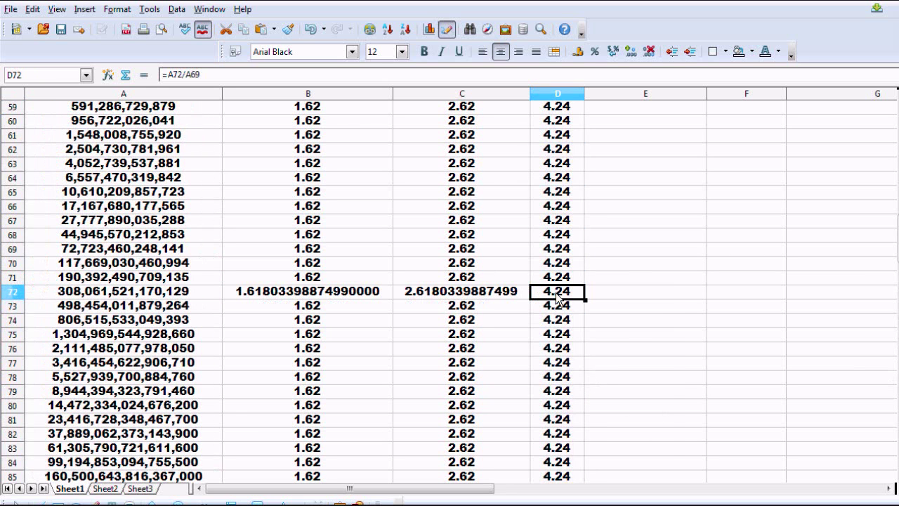
- Format D72 to 13 decimal places (4.2360679774998) and widen column D to fit
right_click(558, 293)
left_click(591, 322)
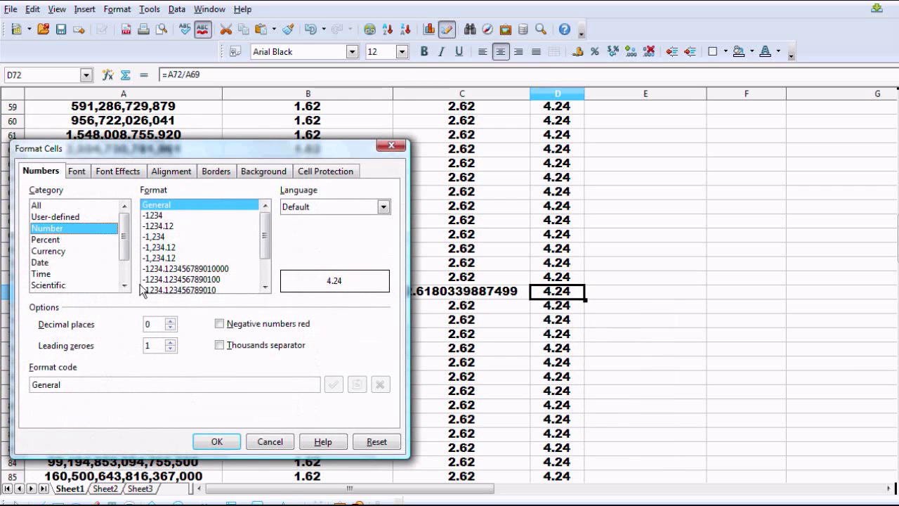
left_click(170, 320)
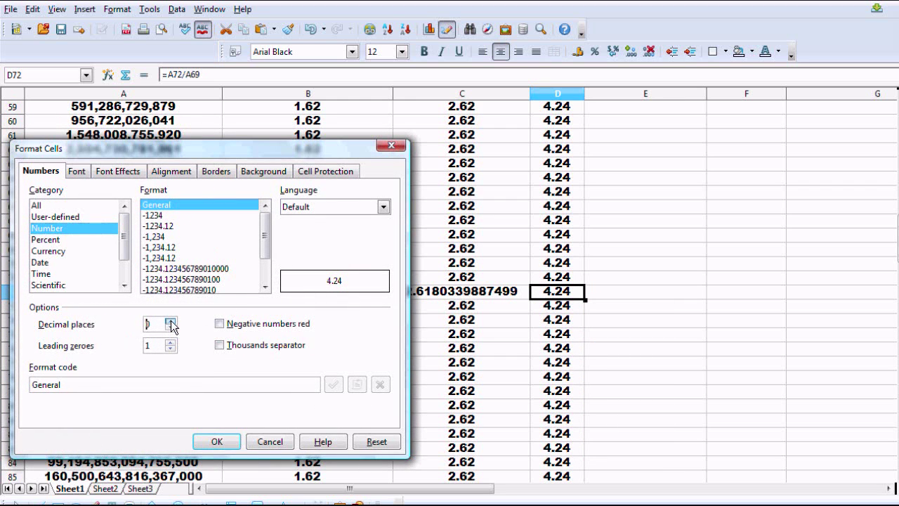
left_click(216, 441)
left_click_drag(585, 92, 659, 93)
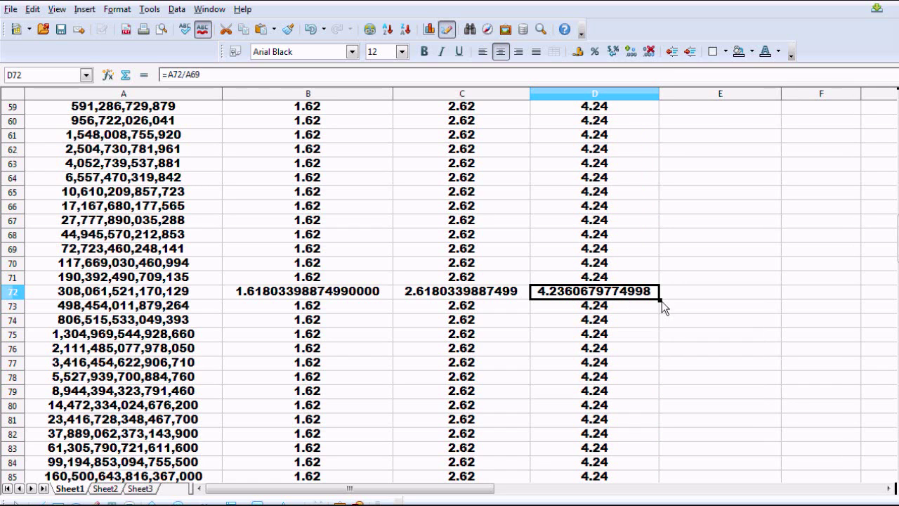
- Enter =A5/A1 in E5 to divide the term by the one four rows up
left_click(685, 321)
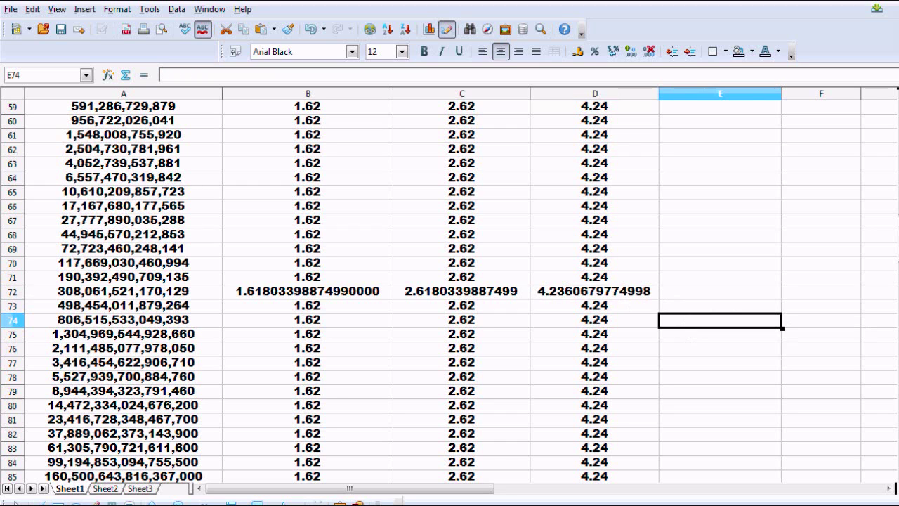
left_click_drag(897, 239, 897, 105)
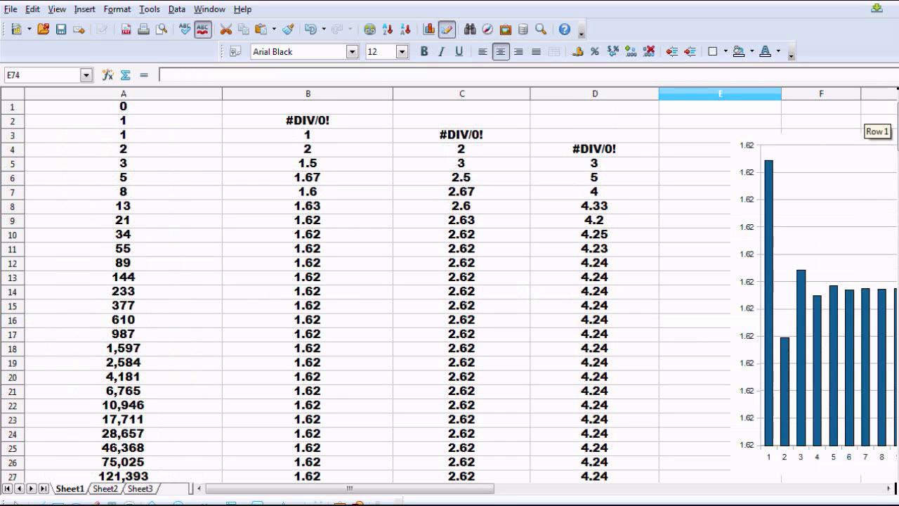
left_click(687, 166)
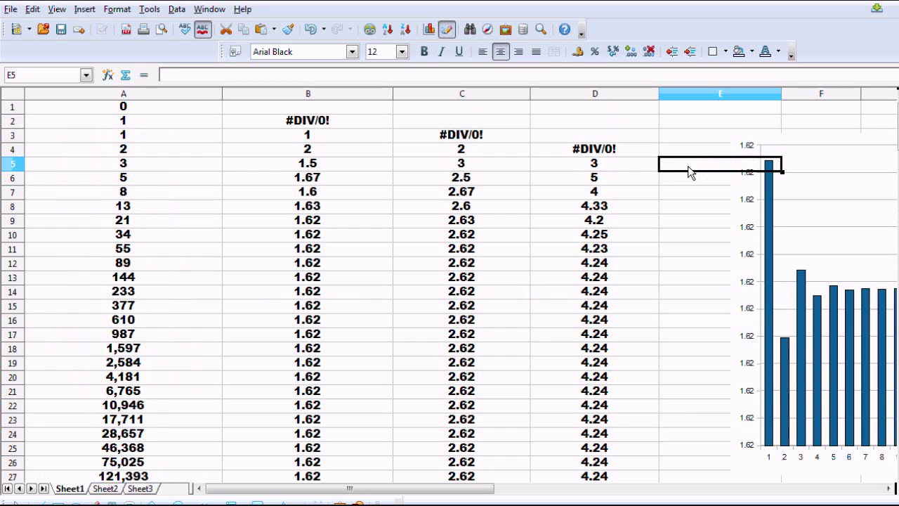
type("=")
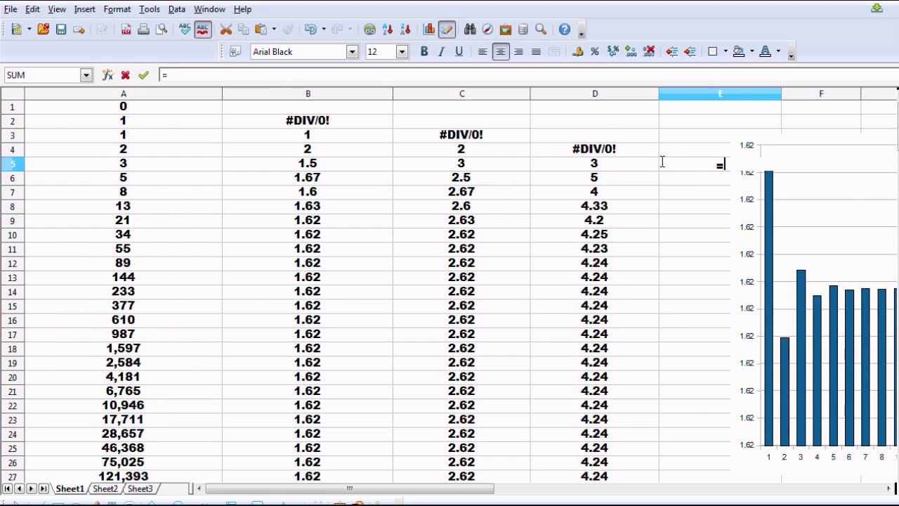
left_click(123, 166)
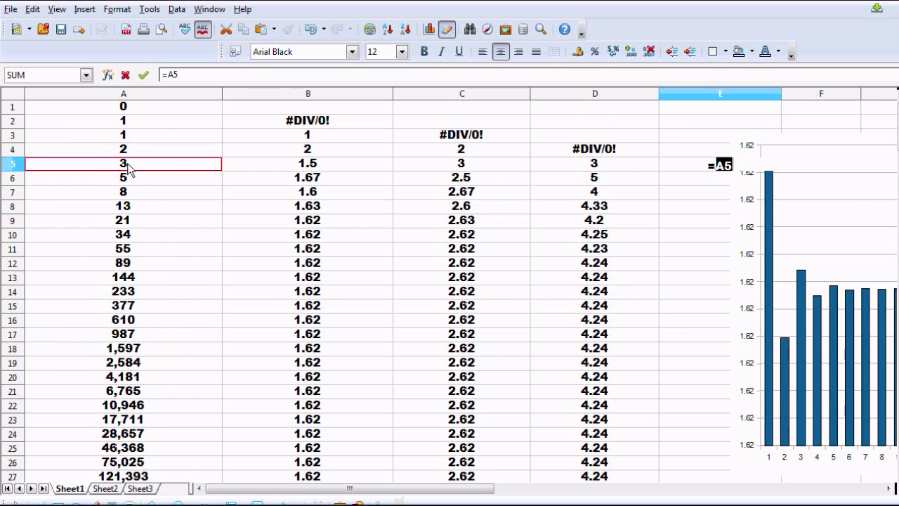
type("/")
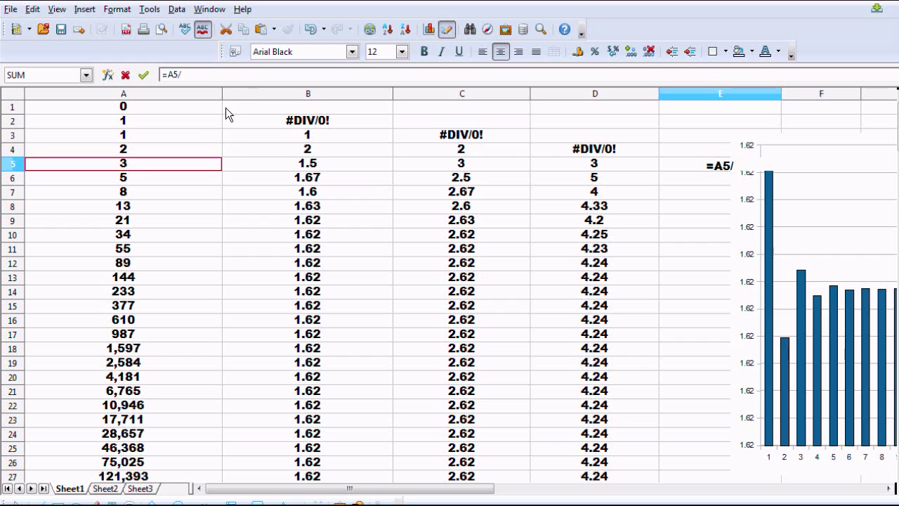
left_click(117, 111)
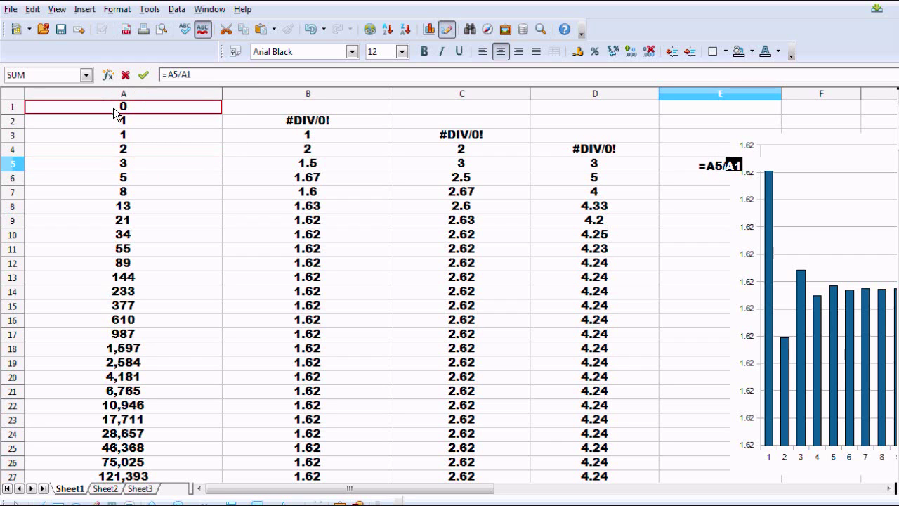
key("Return")
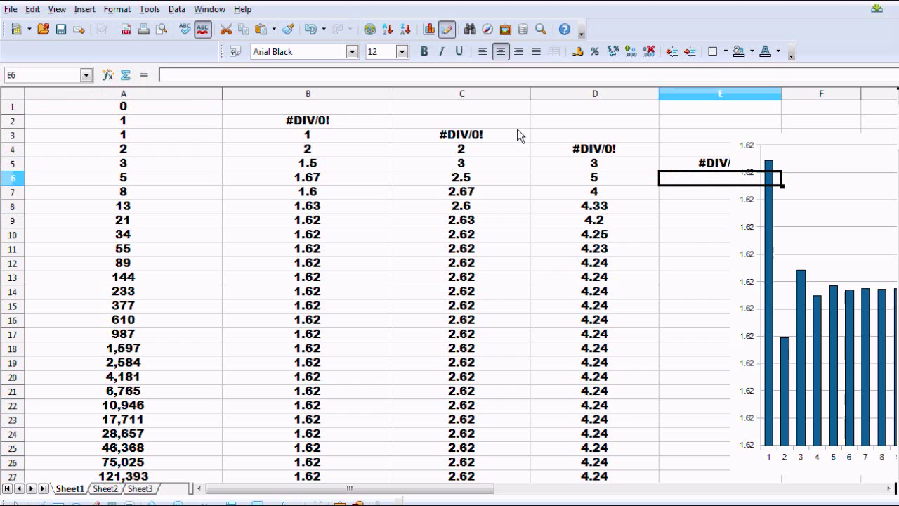
- Copy the E5 ratio formula down column E
right_click(705, 163)
left_click(743, 291)
left_click_drag(691, 177, 721, 377)
right_click(695, 273)
left_click(737, 414)
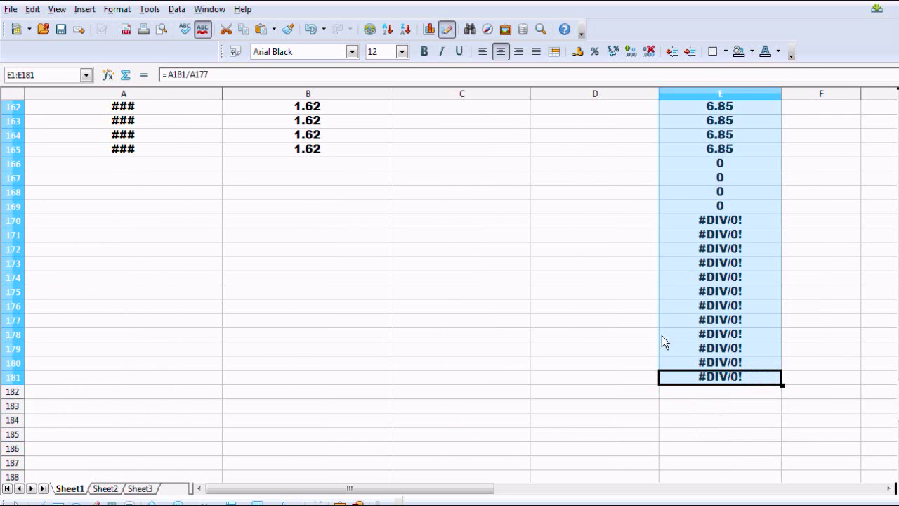
scroll(662, 335, "up", 18)
scroll(680, 320, "up", 20)
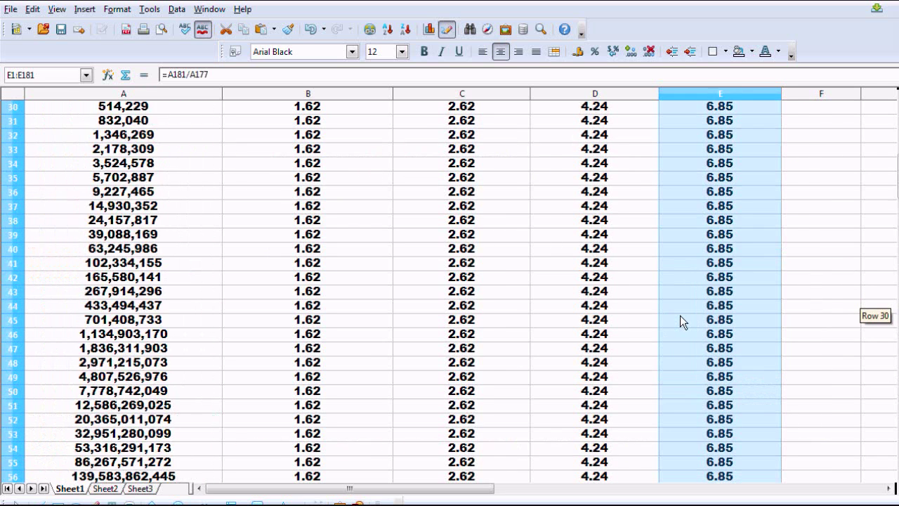
- Move the chart right to around column M and check the formula in E43
mouse_move(724, 310)
left_mouse_down()
mouse_move(519, 309)
mouse_move(590, 375)
left_mouse_up()
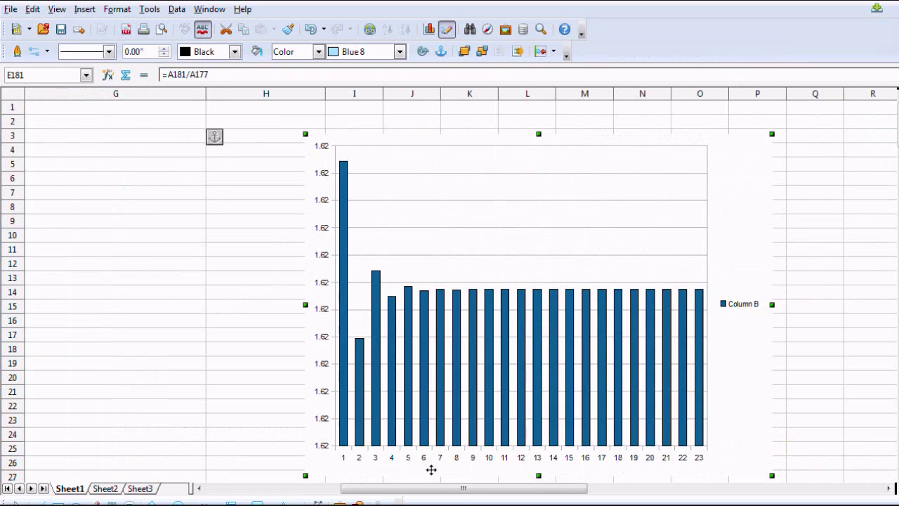
left_click_drag(454, 492, 351, 488)
scroll(411, 313, "down", 6)
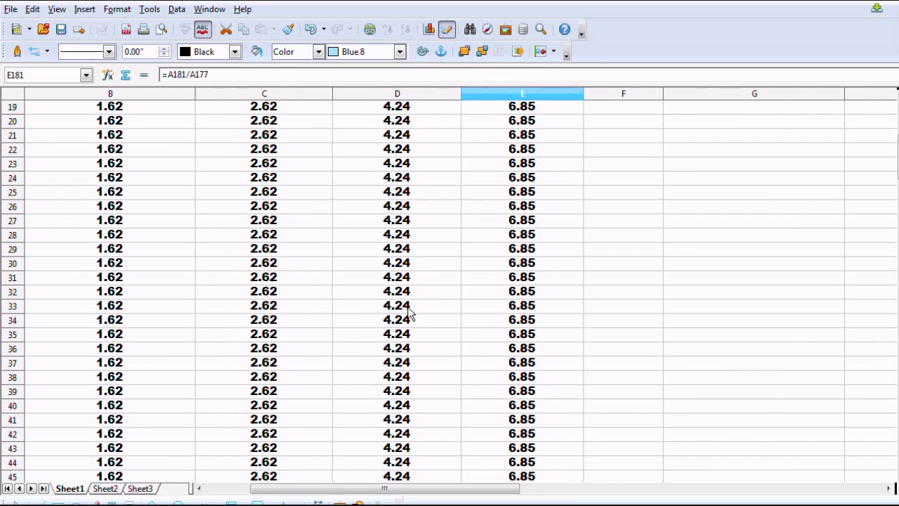
scroll(524, 305, "down", 6)
scroll(524, 302, "up", 2)
left_click(525, 281)
scroll(534, 307, "down", 12)
scroll(536, 304, "up", 4)
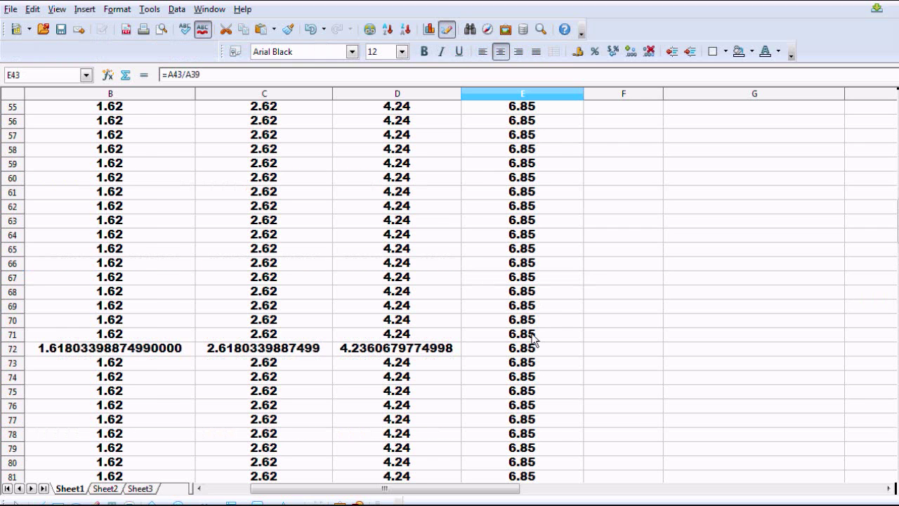
- Format E72 with 9 decimal places so it reads 6.854101966
left_click(532, 351)
right_click(532, 353)
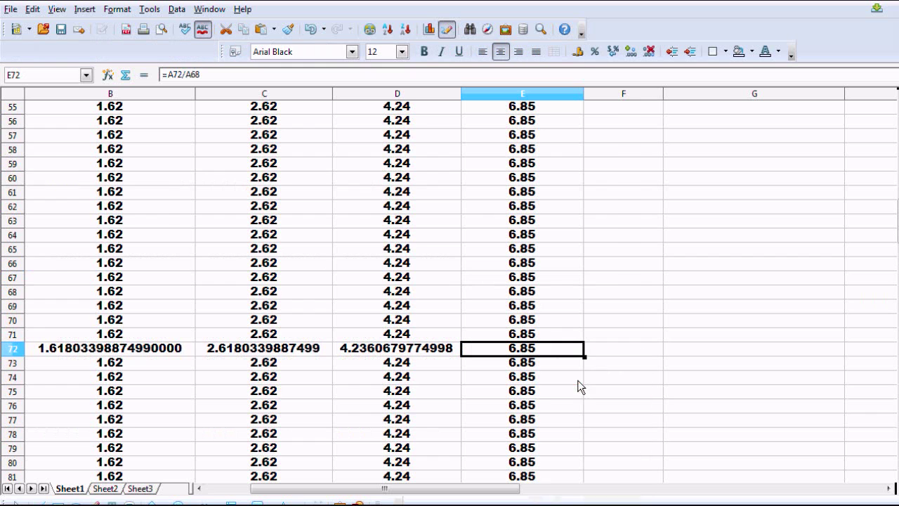
key("ctrl+1")
left_click(171, 325)
left_click_drag(170, 325, 171, 324)
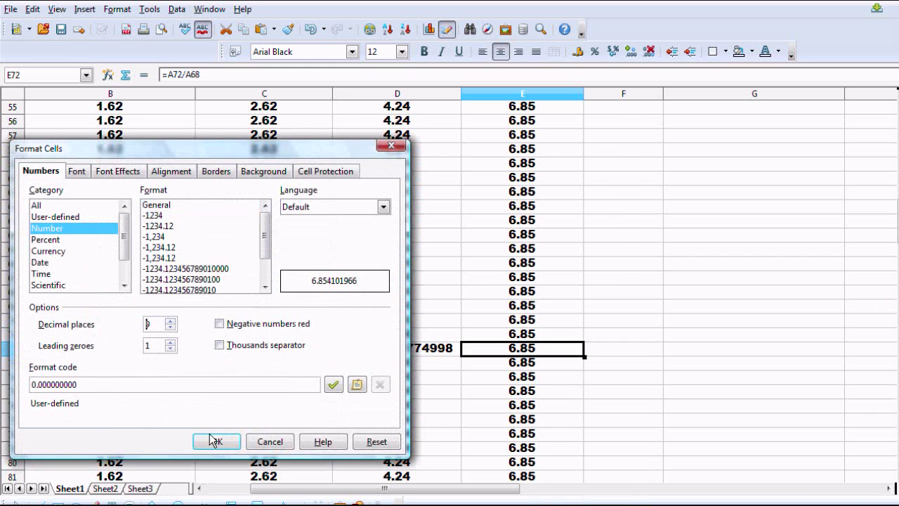
left_click(215, 444)
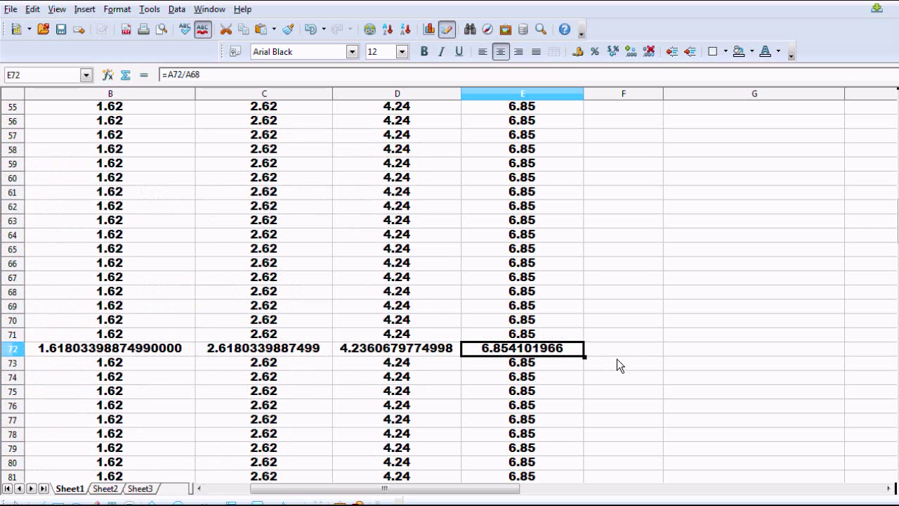
scroll(615, 393, "up", 5)
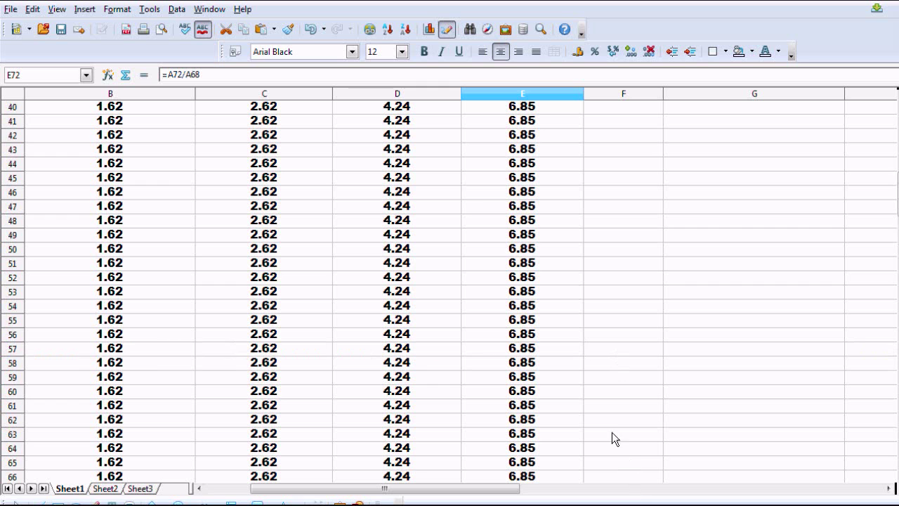
scroll(610, 421, "down", 7)
scroll(609, 407, "up", 3)
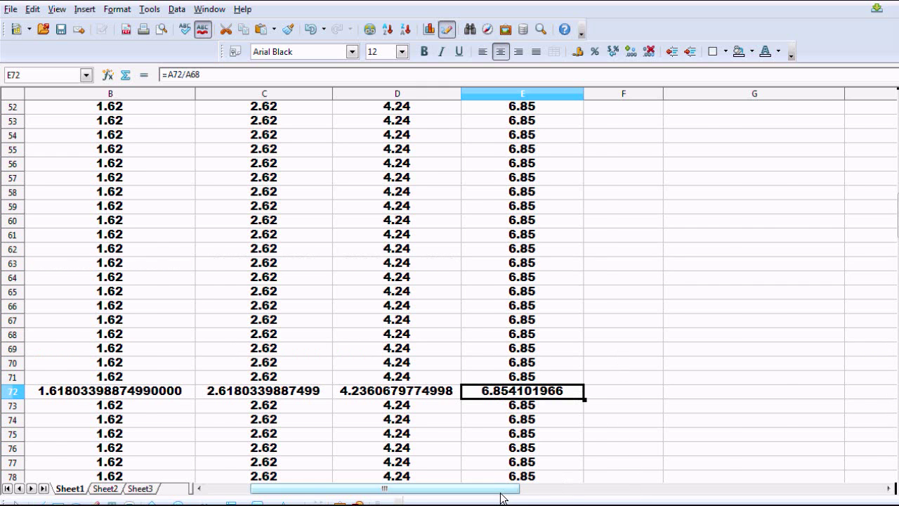
left_click_drag(503, 492, 387, 494)
scroll(384, 417, "up", 17)
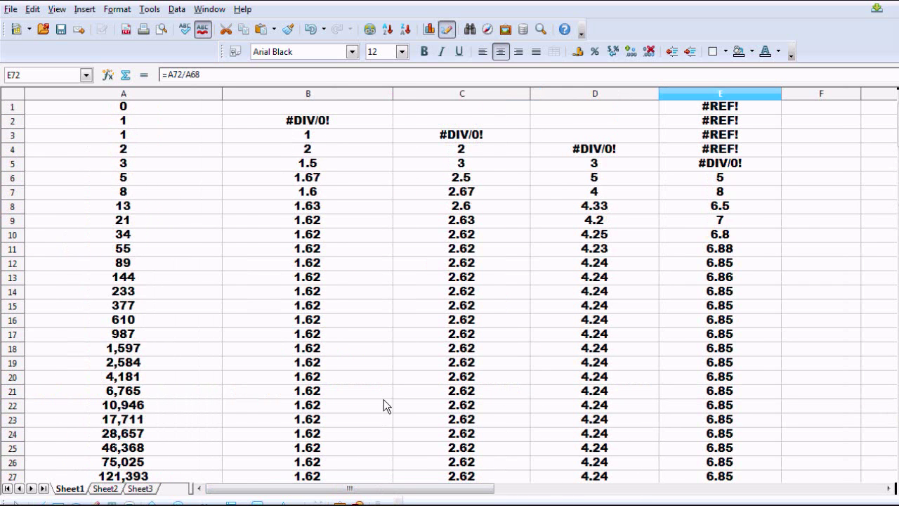
- Narrow columns B, C, D and E to fit their ratios
left_click_drag(394, 93, 267, 93)
left_click(400, 93)
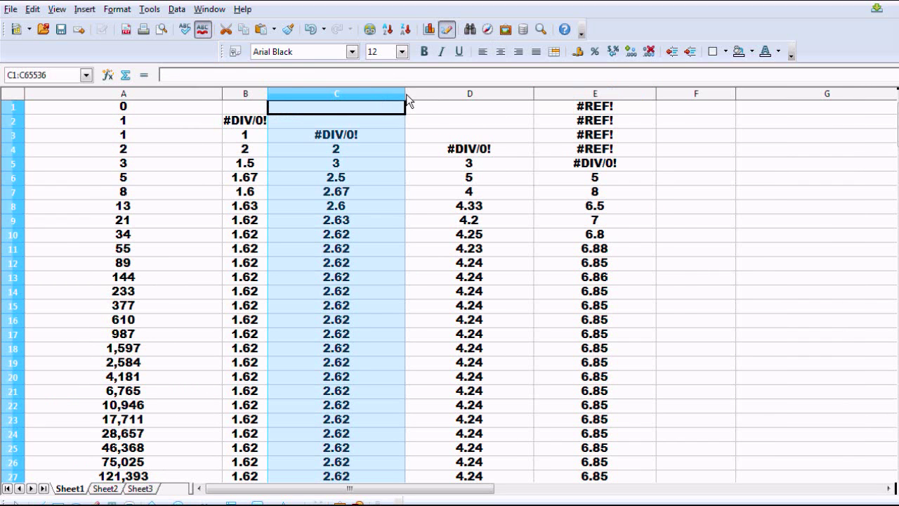
left_click_drag(406, 94, 323, 96)
left_click_drag(455, 89, 368, 90)
left_click(480, 94)
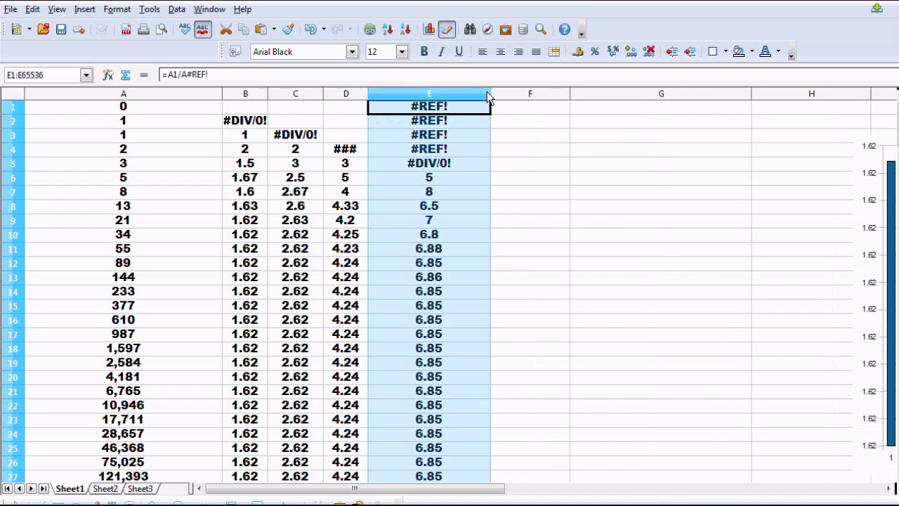
left_click_drag(490, 94, 439, 98)
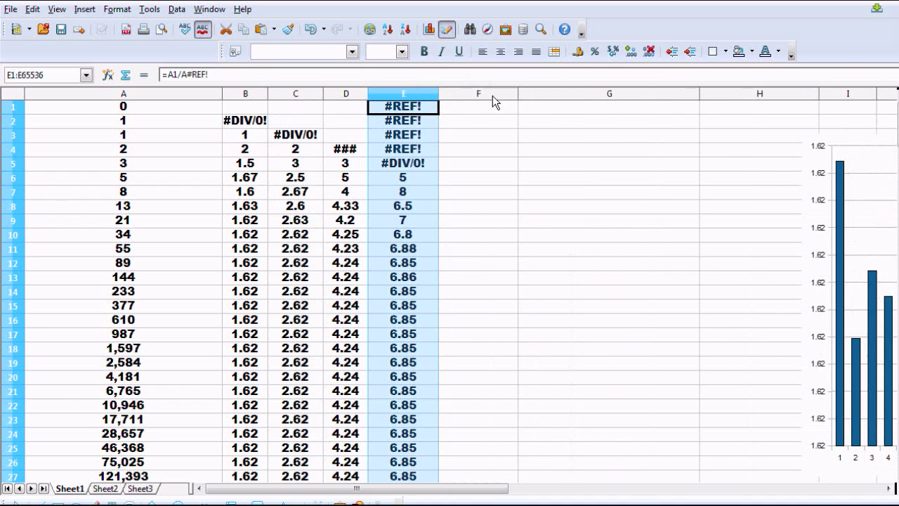
left_click(844, 215)
left_click_drag(501, 490, 337, 488)
- Enter the anchored running sum =SUM($A$1:$A2) in F2
left_click(463, 120)
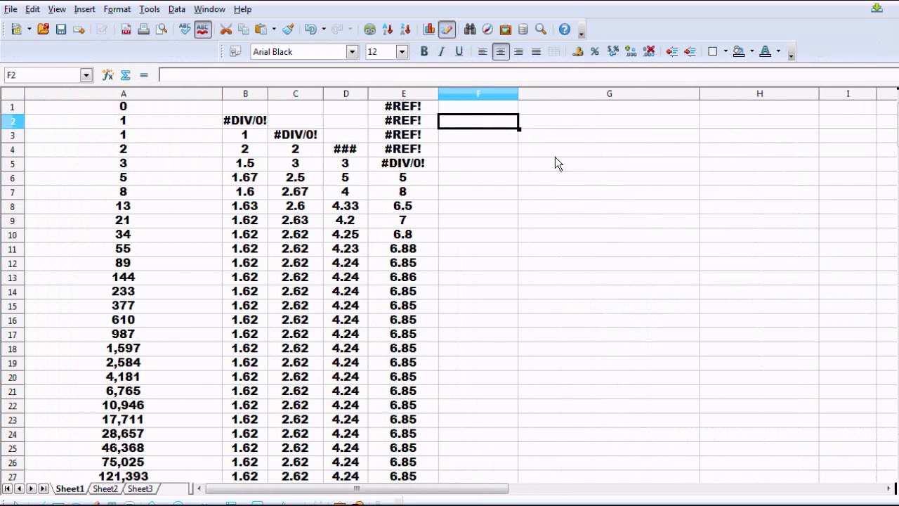
type("=sum(")
left_click_drag(143, 102, 143, 128)
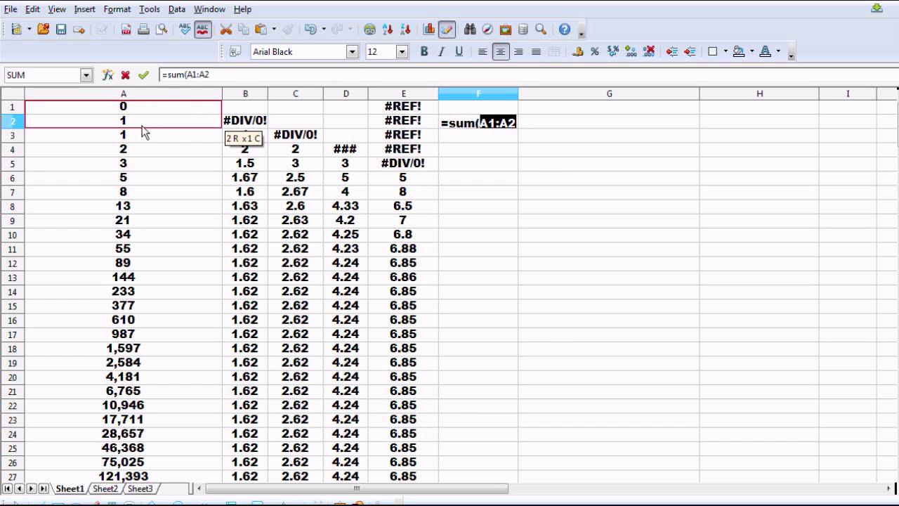
key("Return")
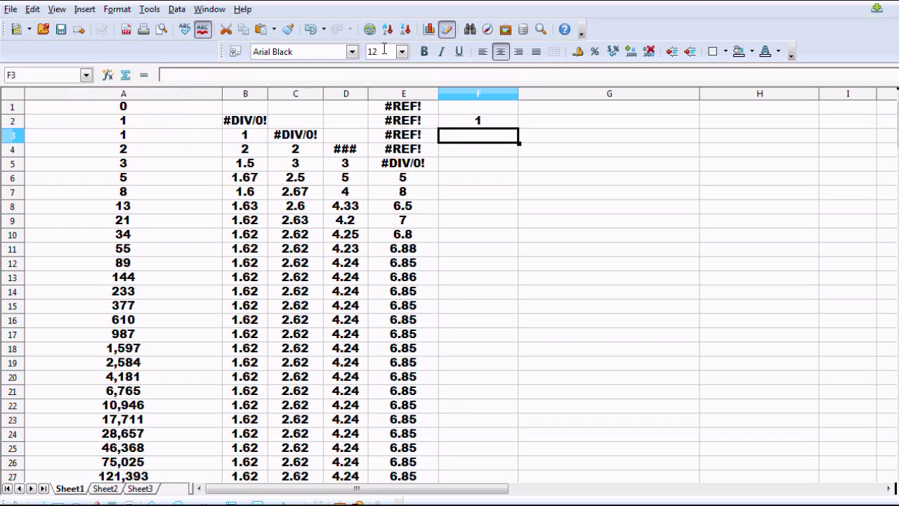
key("Up")
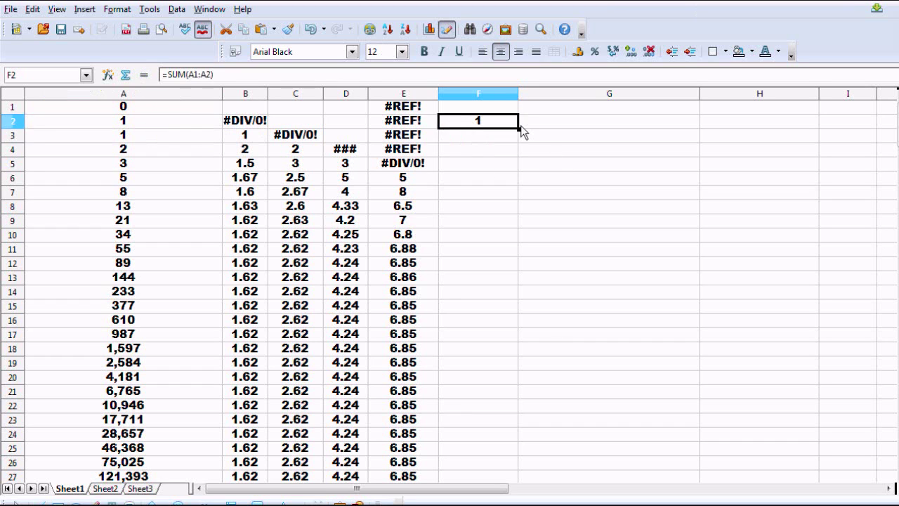
left_click(194, 75)
type("$A$")
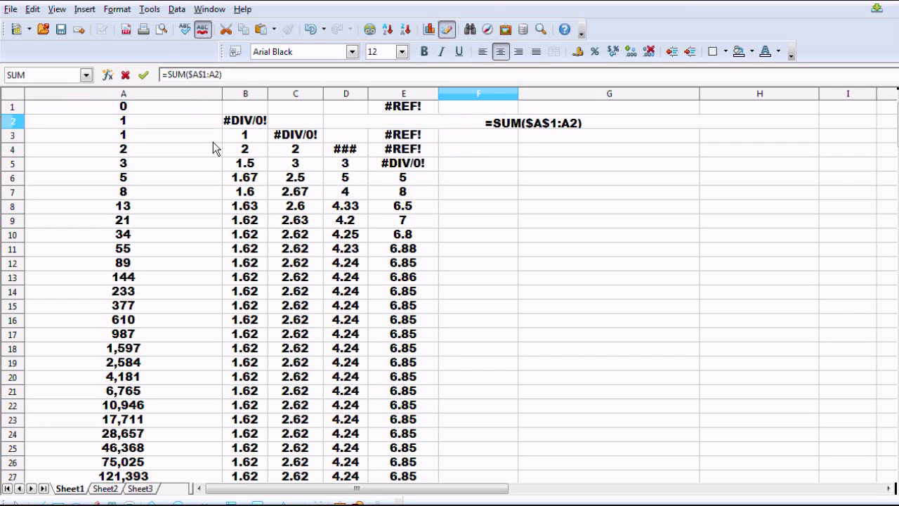
key("Return")
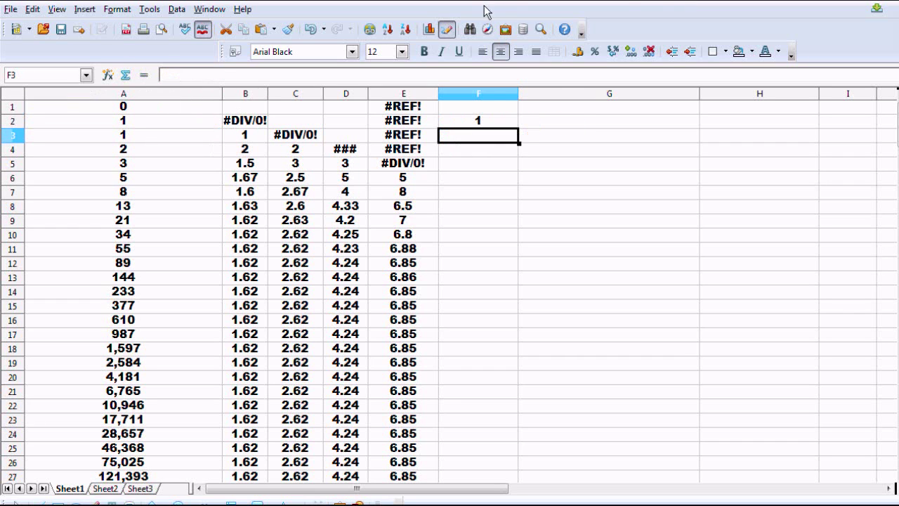
- Copy the F2 running-sum formula into F3:F166
left_click(480, 121)
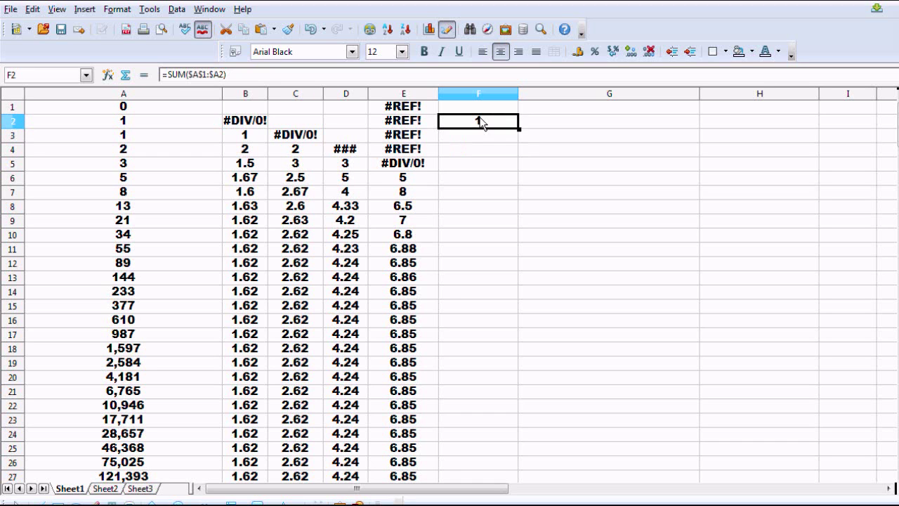
right_click(474, 120)
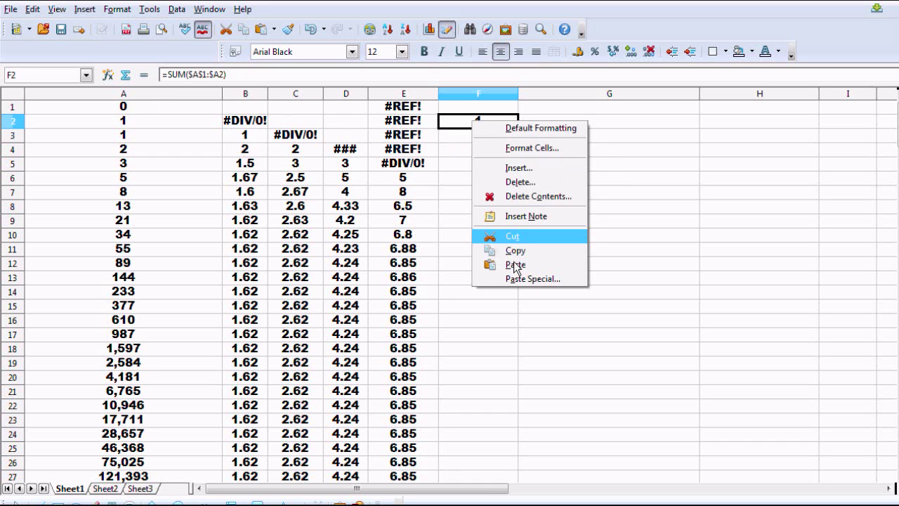
left_click(499, 249)
left_click_drag(474, 139, 468, 398)
right_click(468, 397)
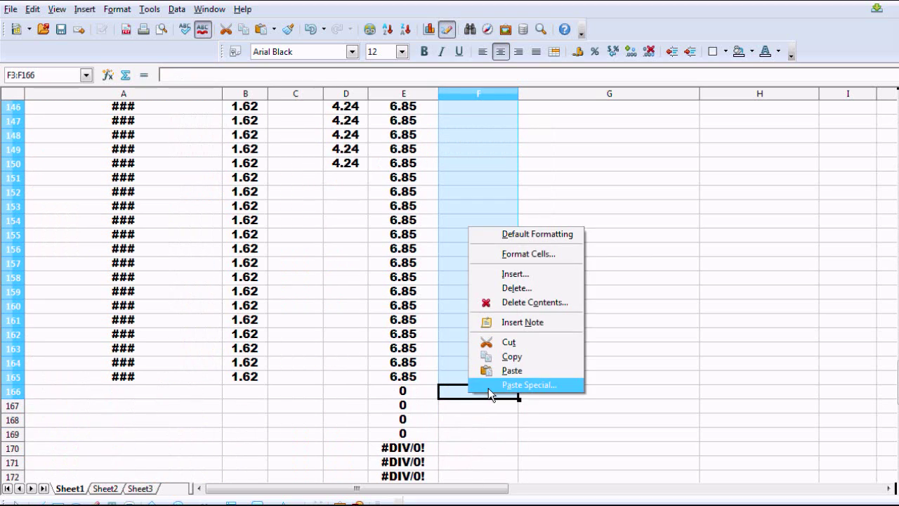
left_click(495, 370)
scroll(502, 369, "up", 20)
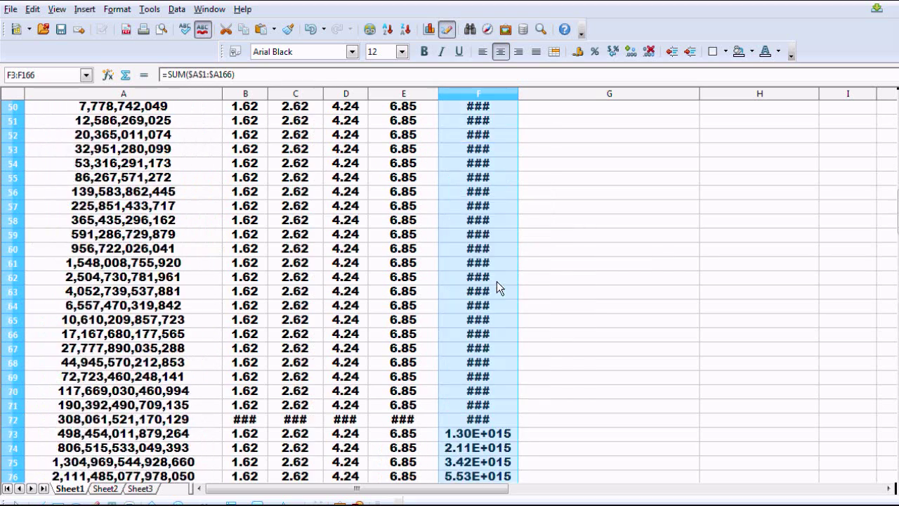
- Enter the anchored running average =AVERAGE($F$2:$F3) in G3
left_click(548, 119)
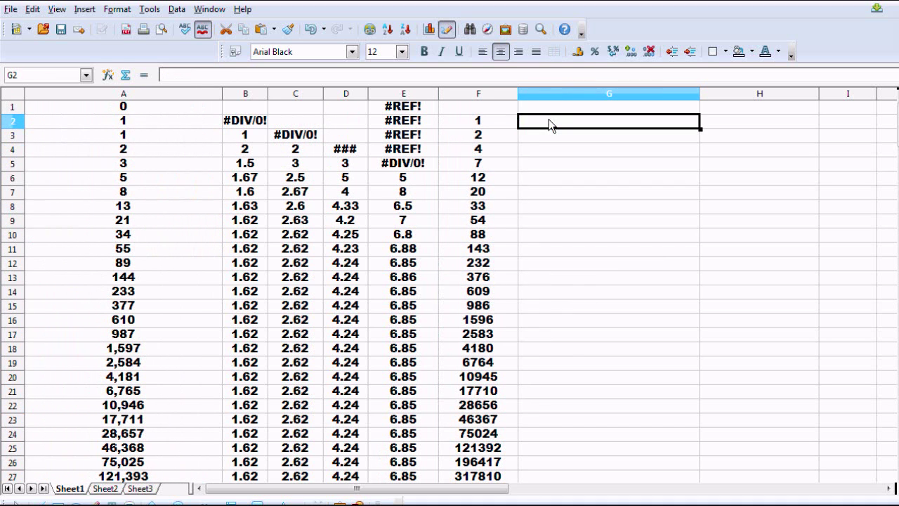
type("=average(")
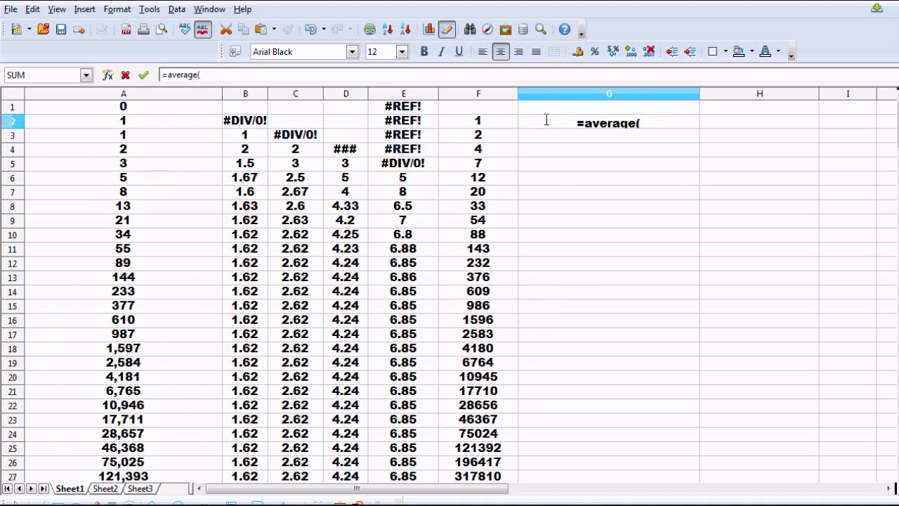
left_click_drag(494, 125, 491, 140)
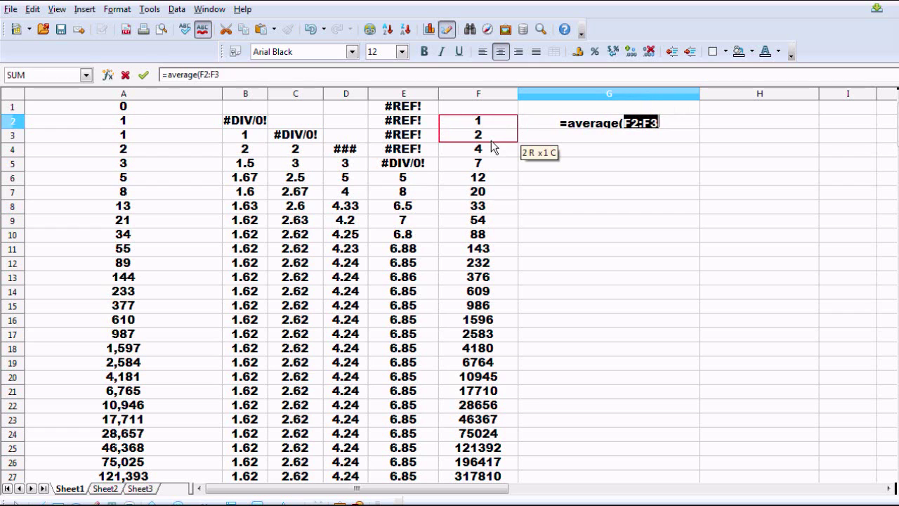
key("Escape")
left_click(549, 137)
type("=average(")
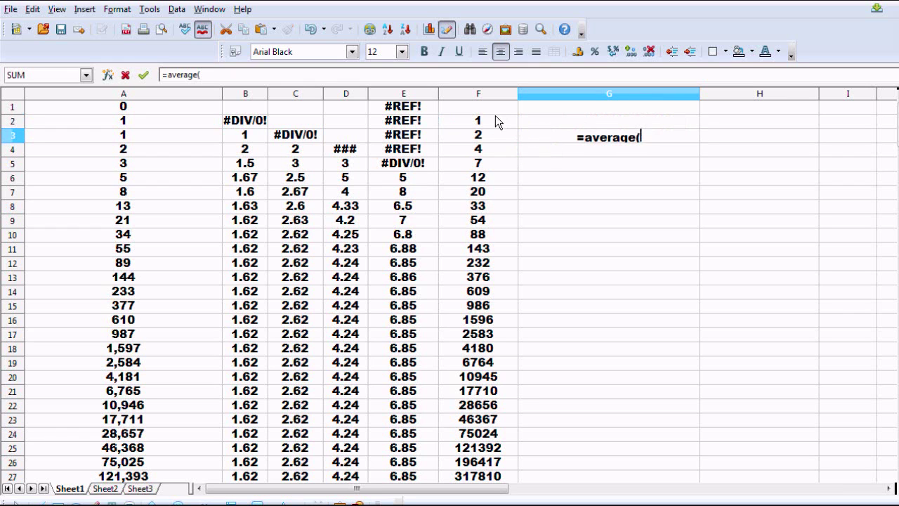
left_click_drag(494, 121, 494, 141)
key("Return")
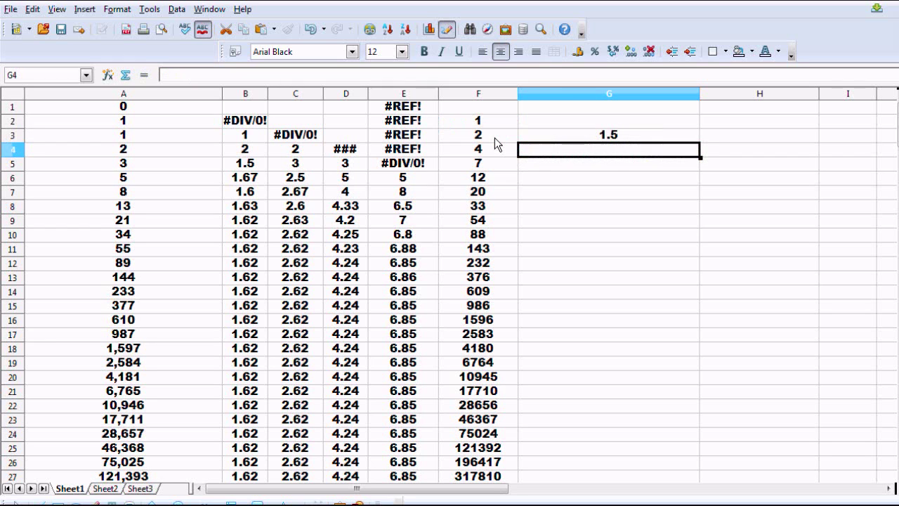
left_click(581, 139)
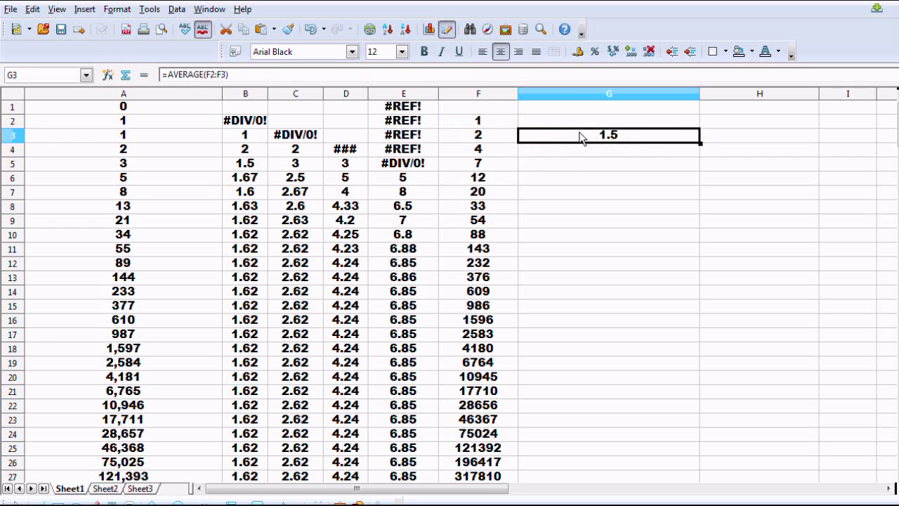
left_click(206, 74)
type("$F$")
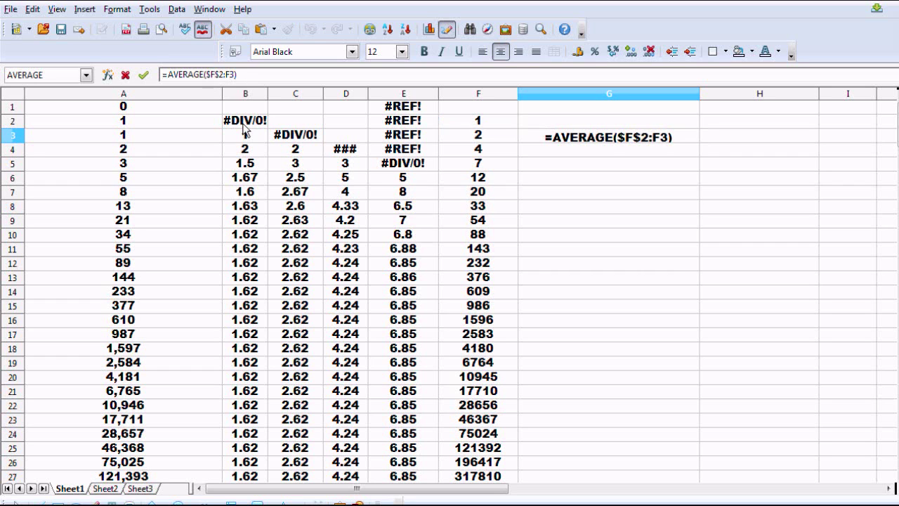
key("Return")
- Fill G4:G152 with the running-average formula and narrow column G
right_click(623, 139)
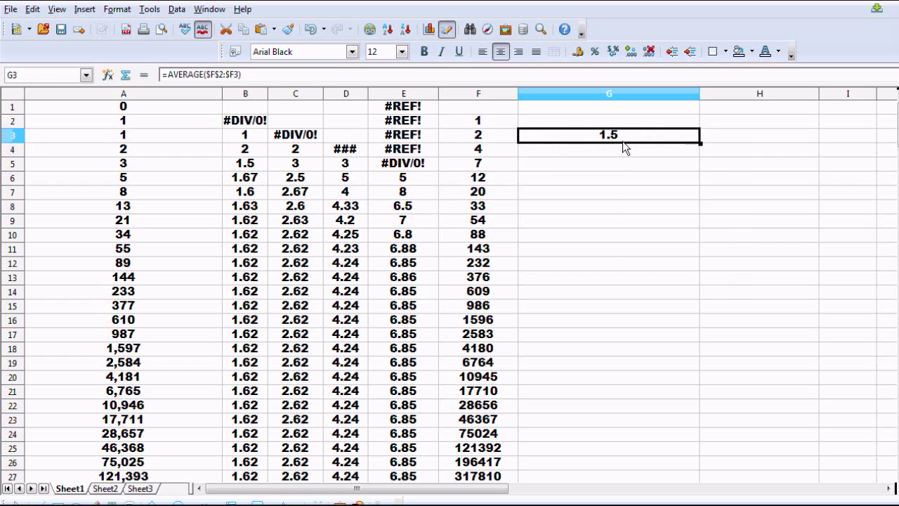
left_click(642, 269)
left_click_drag(599, 160, 594, 476)
right_click(595, 475)
left_click(620, 450)
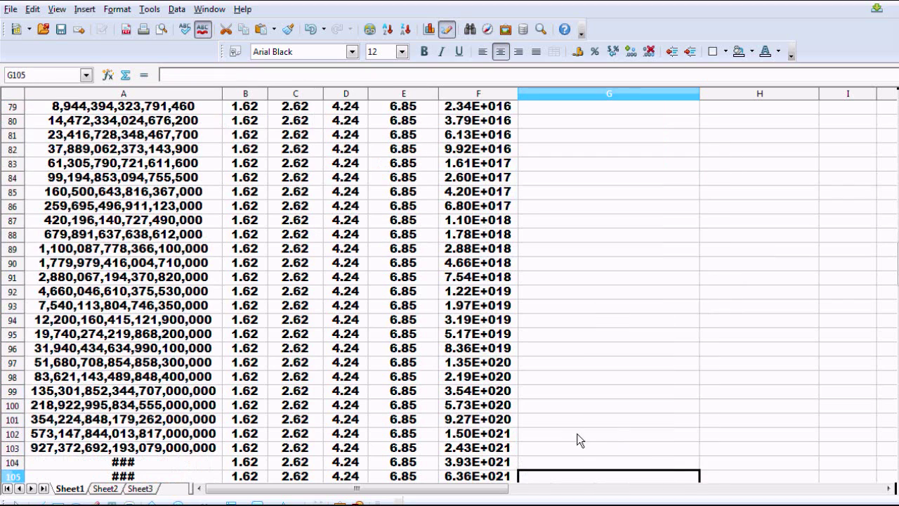
scroll(603, 245, "up", 20)
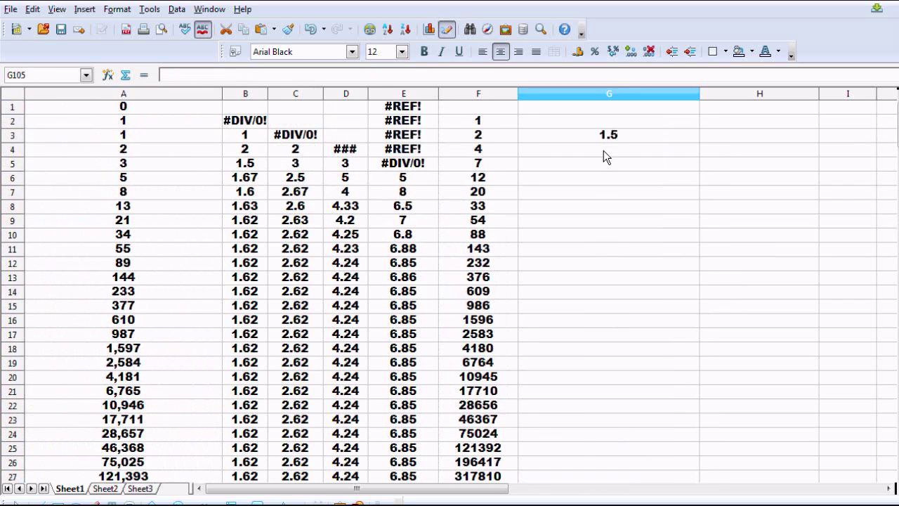
left_click_drag(603, 151, 585, 445)
right_click(586, 445)
left_click(608, 417)
scroll(610, 398, "up", 13)
scroll(610, 398, "up", 20)
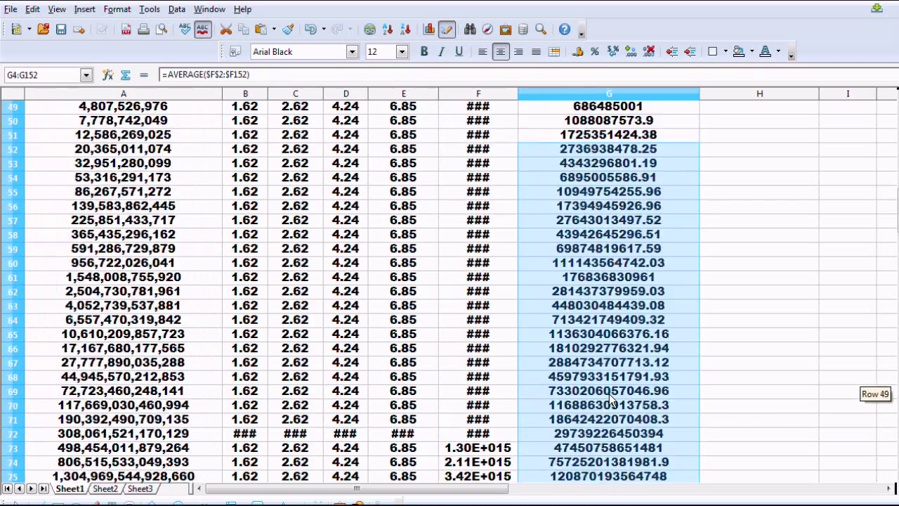
left_click(602, 238)
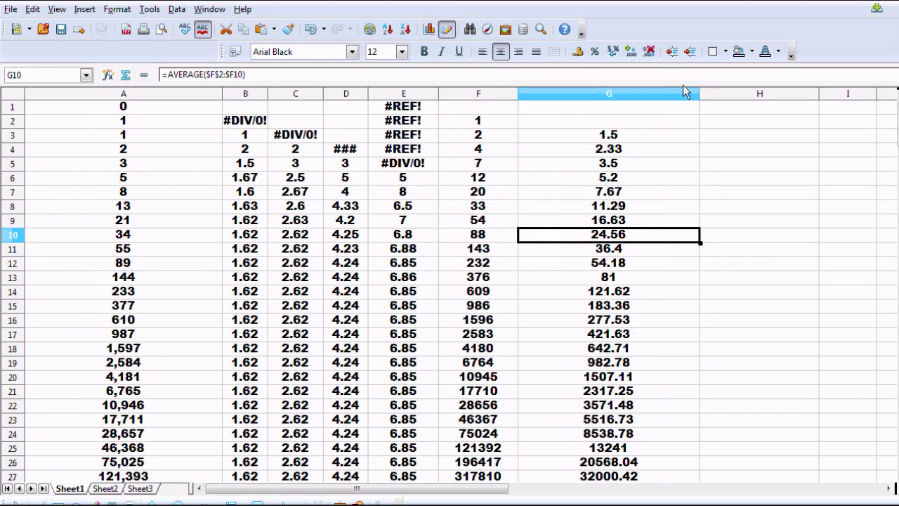
left_click_drag(699, 91, 642, 90)
- Enter =F2/A2 in H2 to divide the running sum by its term
left_click(664, 123)
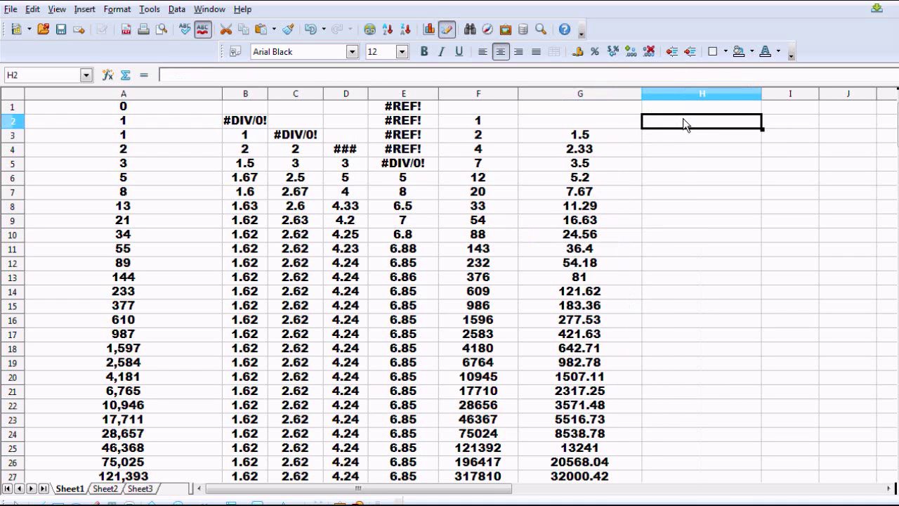
type("/")
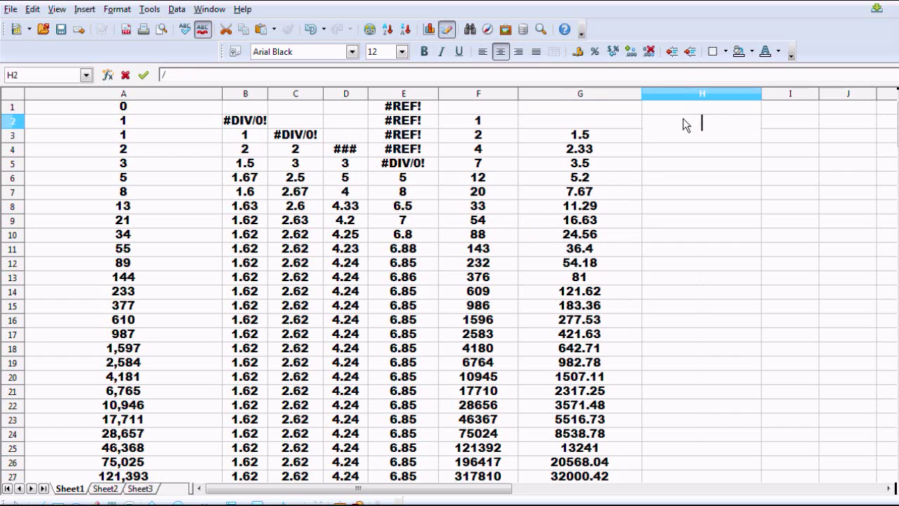
type("=")
left_click(477, 124)
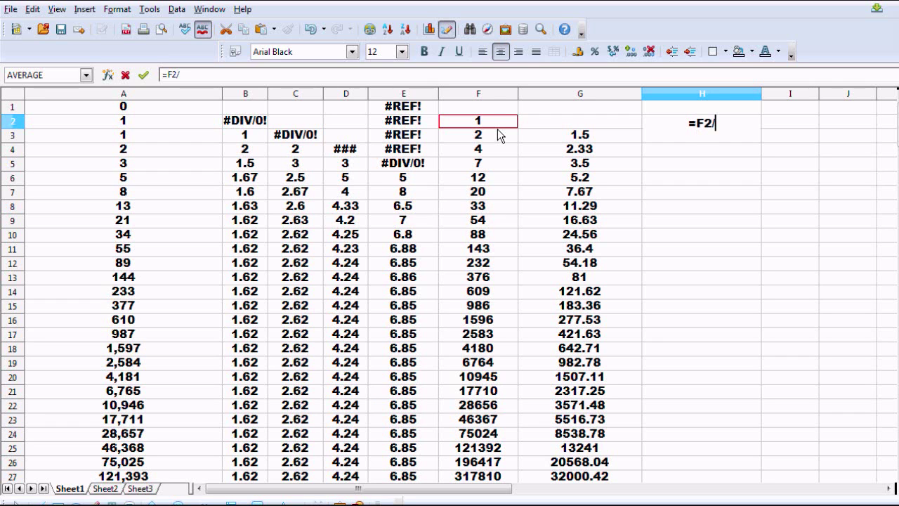
type("/")
left_click(144, 121)
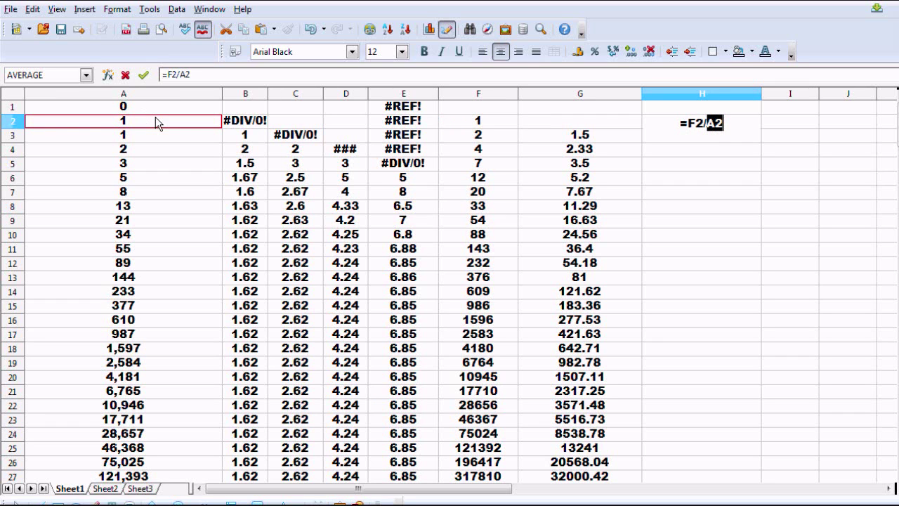
key("Return")
- Copy the H2 formula into H3:H37
left_click(701, 121)
right_click(701, 120)
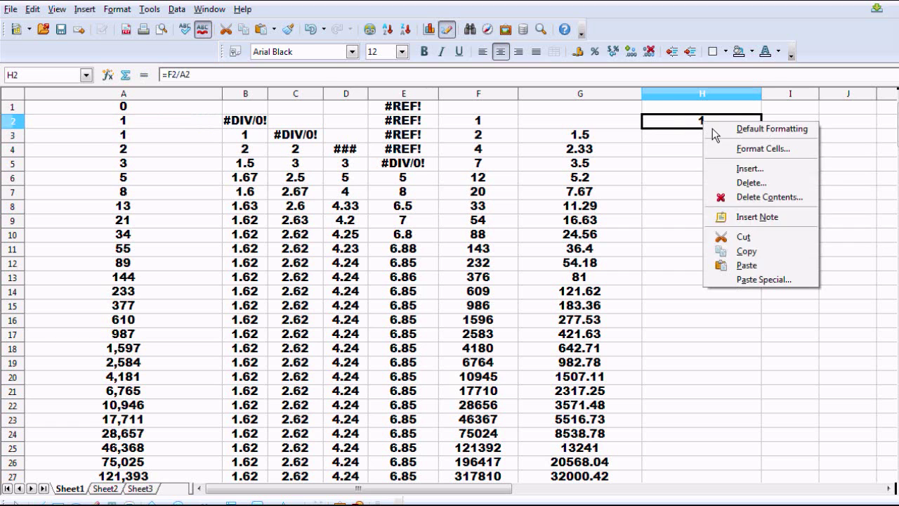
left_click(711, 248)
left_click_drag(732, 141, 703, 463)
right_click(695, 401)
left_click(719, 367)
scroll(719, 367, "up", 4)
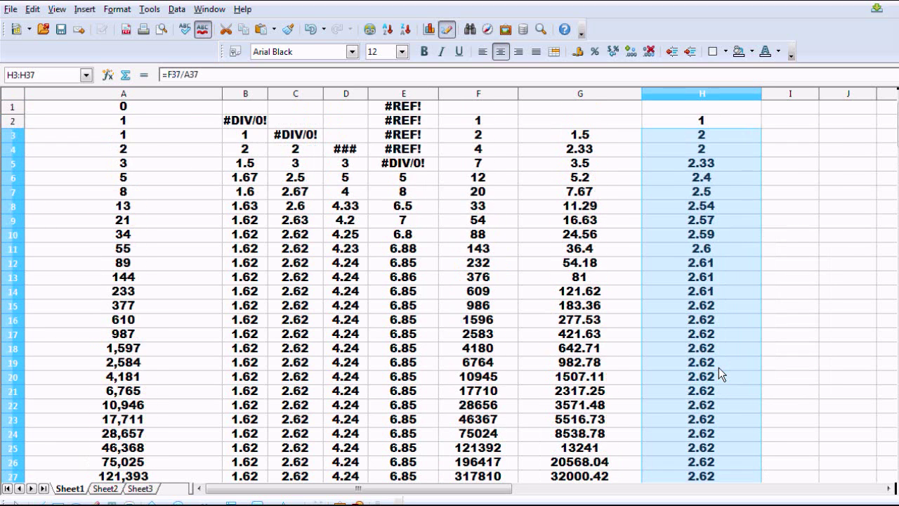
scroll(719, 368, "down", 6)
- Paste the H2 formula into H38:H122 as well
left_click_drag(717, 379, 706, 441)
right_click(706, 439)
left_click(718, 412)
scroll(717, 409, "up", 15)
scroll(716, 410, "down", 6)
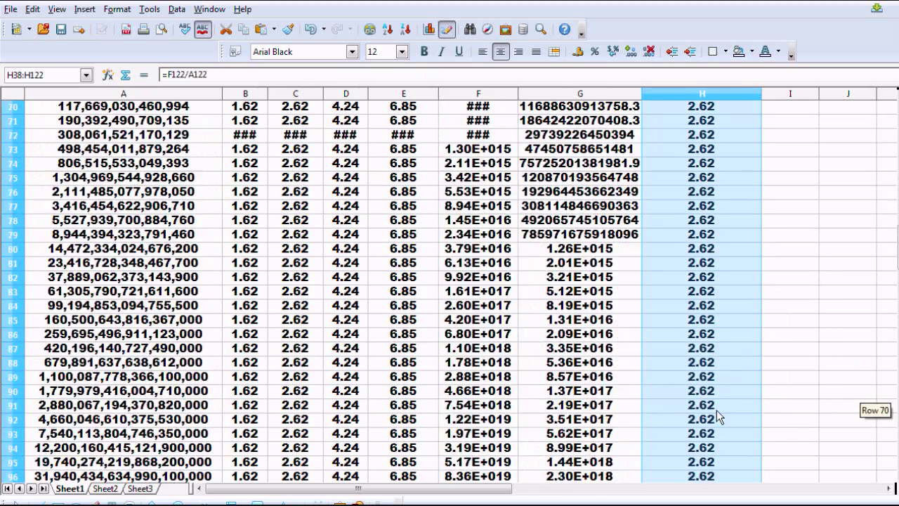
scroll(716, 410, "up", 14)
scroll(716, 409, "down", 20)
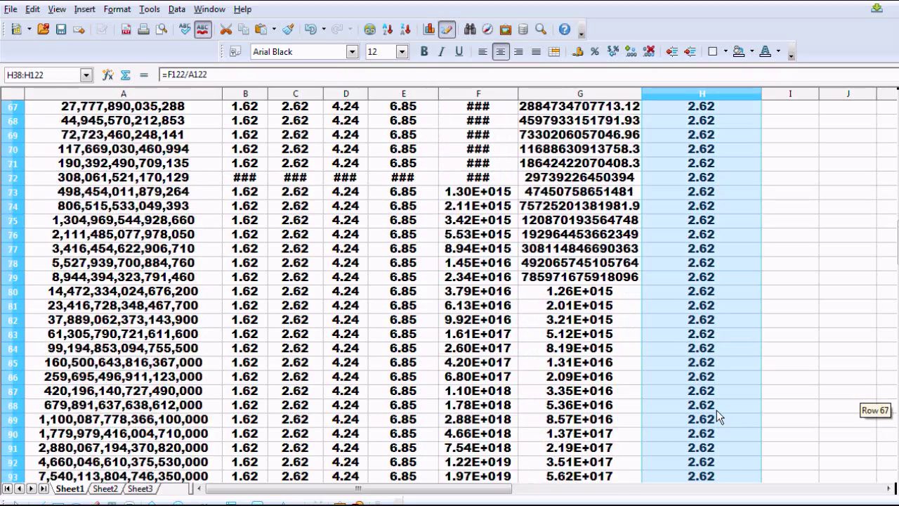
scroll(717, 409, "down", 1)
scroll(717, 409, "up", 5)
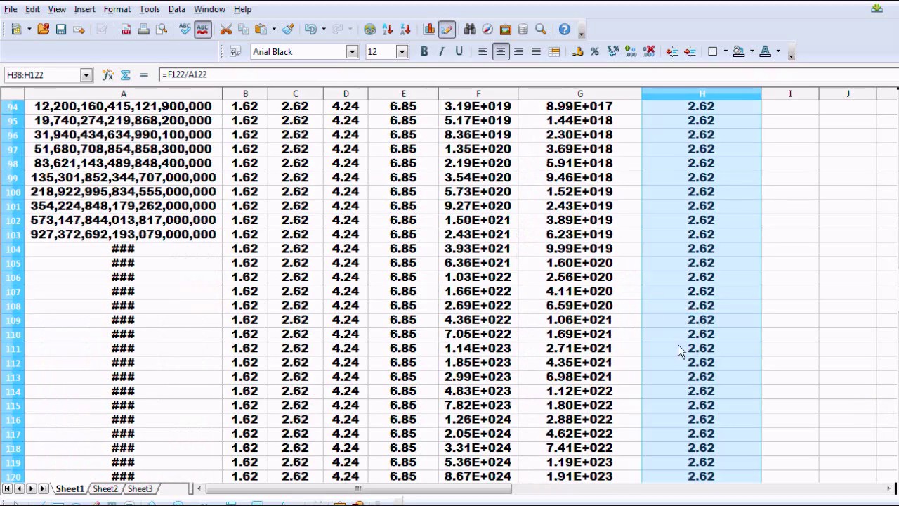
- Give H108 13 decimal places so it reads 2.6180339887499
left_click(700, 306)
right_click(700, 306)
left_click(755, 332)
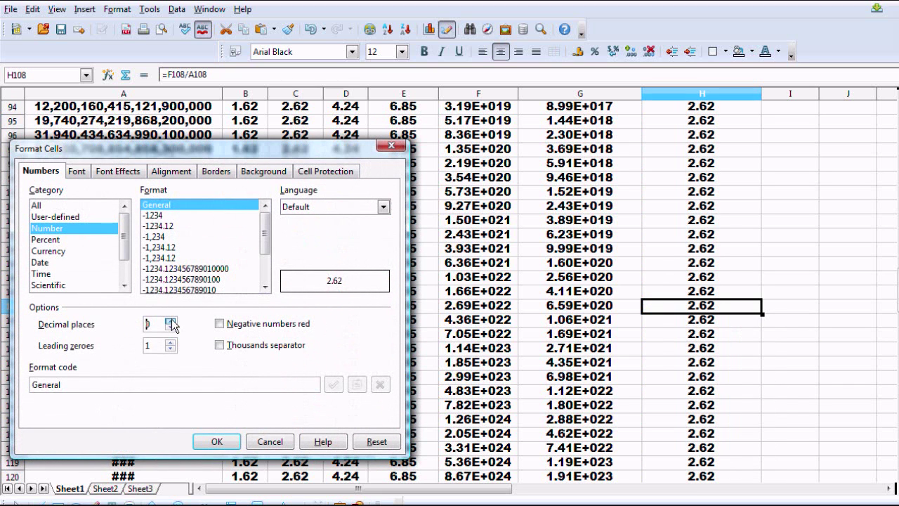
left_click_drag(170, 321, 170, 321)
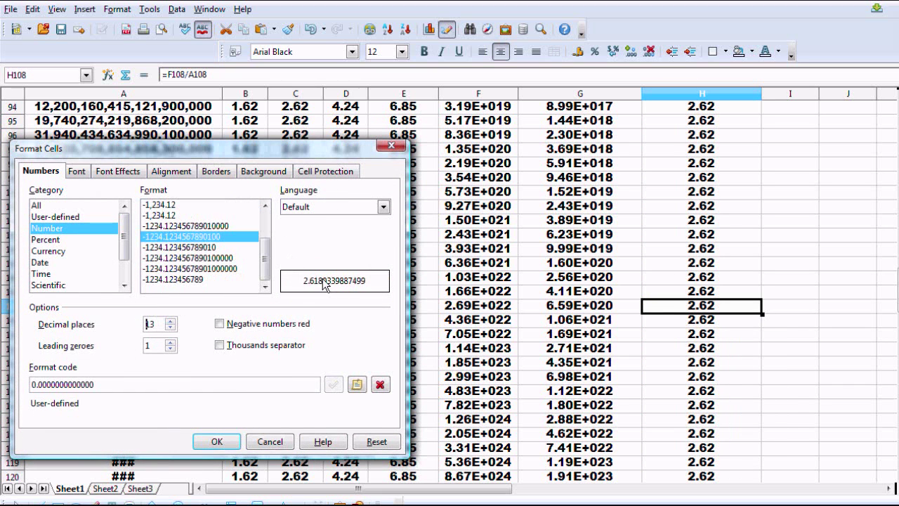
left_click(218, 440)
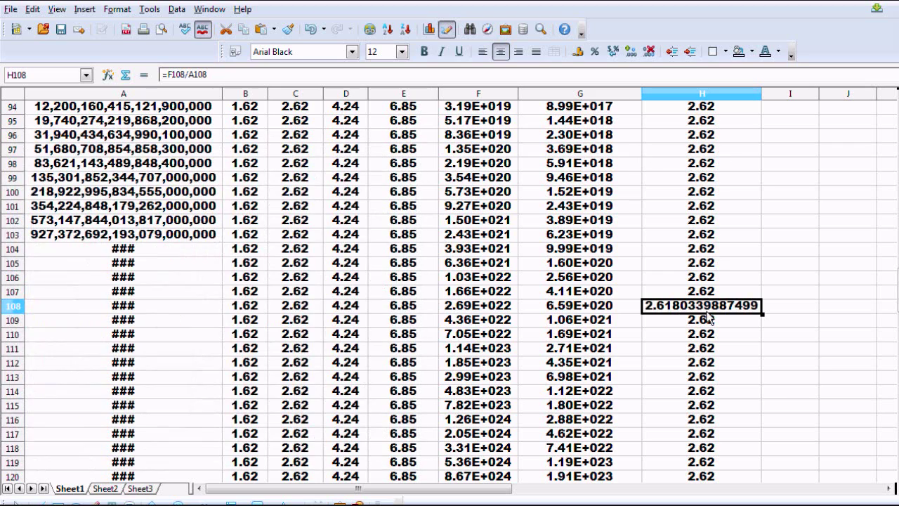
scroll(767, 296, "up", 7)
scroll(768, 295, "up", 20)
- Enter =F3/A2 in I3 to divide the running sum by the previous term
left_click(768, 120)
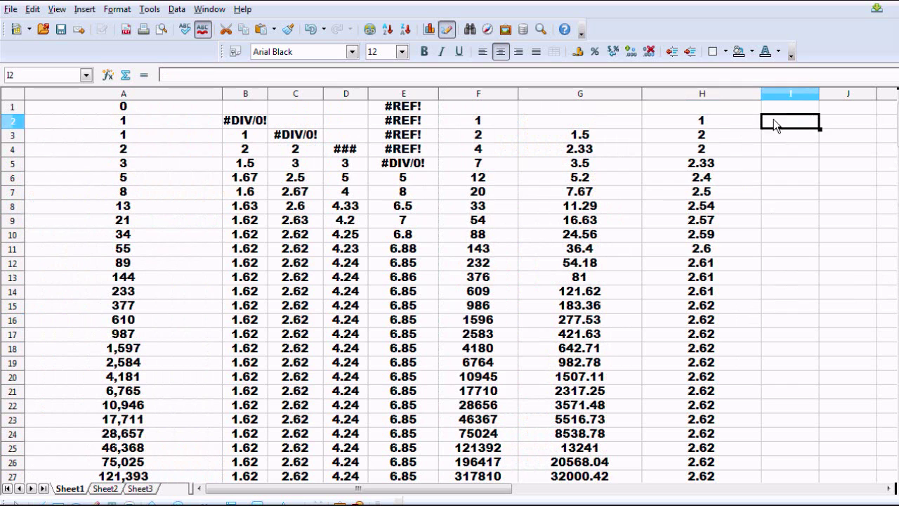
left_click(808, 137)
type("=")
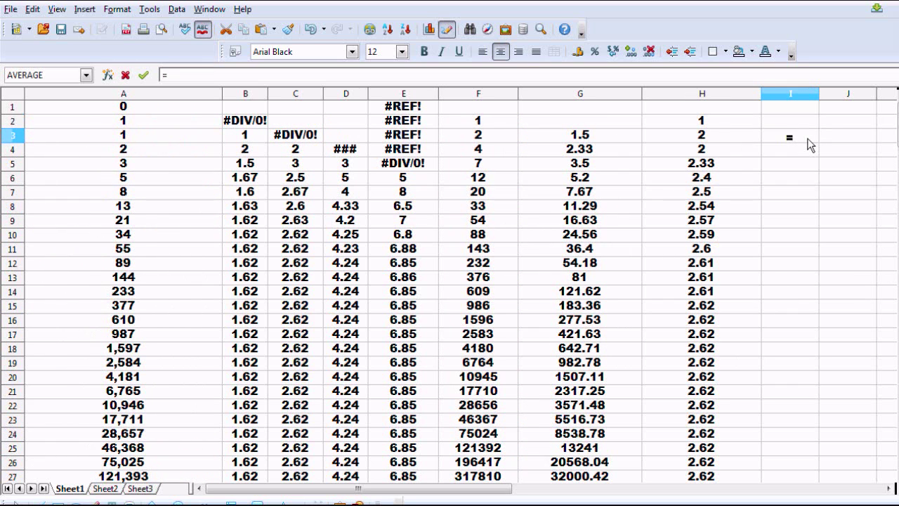
left_click(486, 132)
type("/")
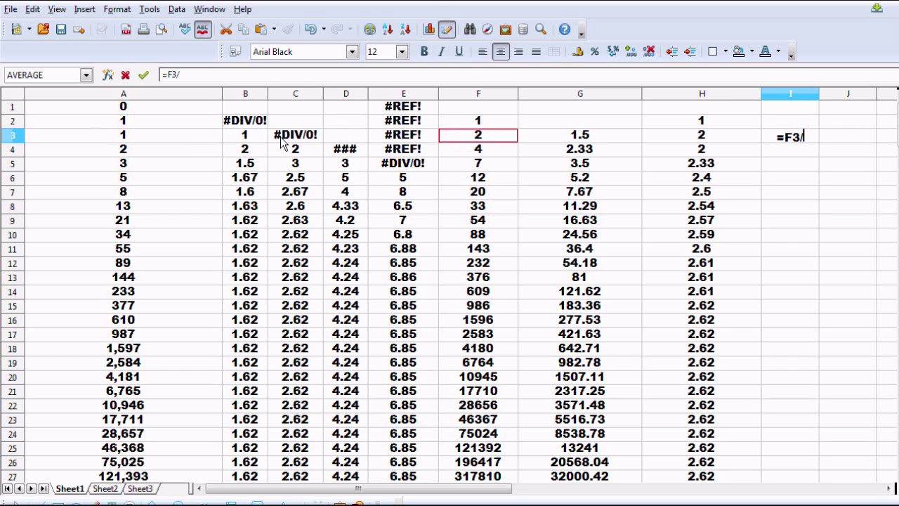
left_click(111, 123)
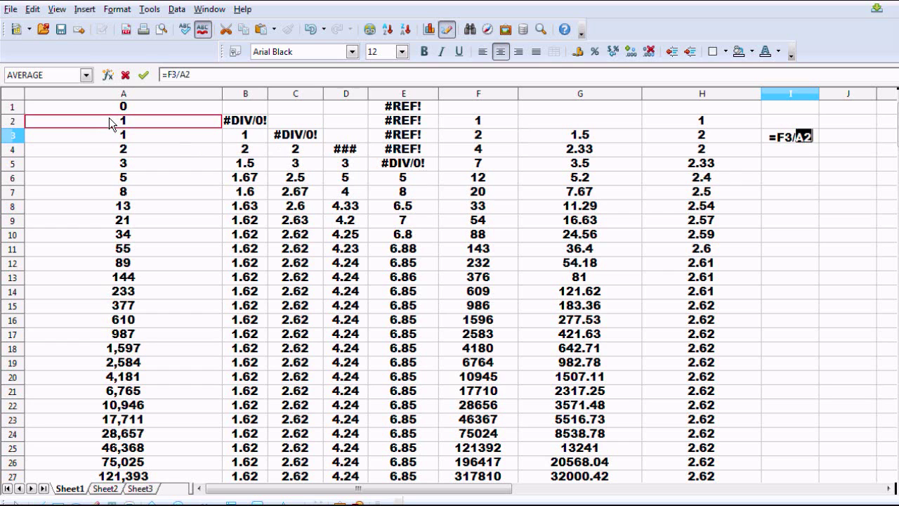
key("Return")
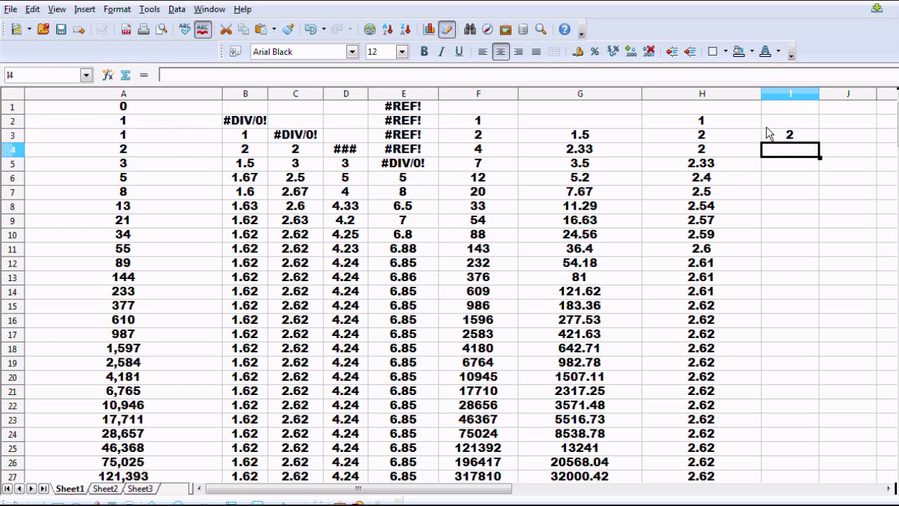
- Copy the I3 formula down into I4:I24 and I25:I89
left_click(791, 141)
right_click(791, 143)
left_click(815, 267)
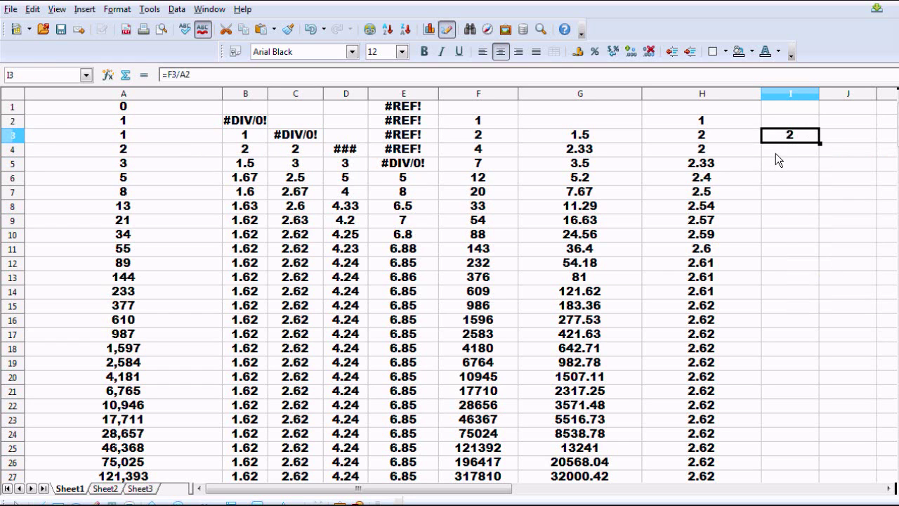
left_click_drag(776, 153, 783, 433)
right_click(779, 334)
left_click(801, 457)
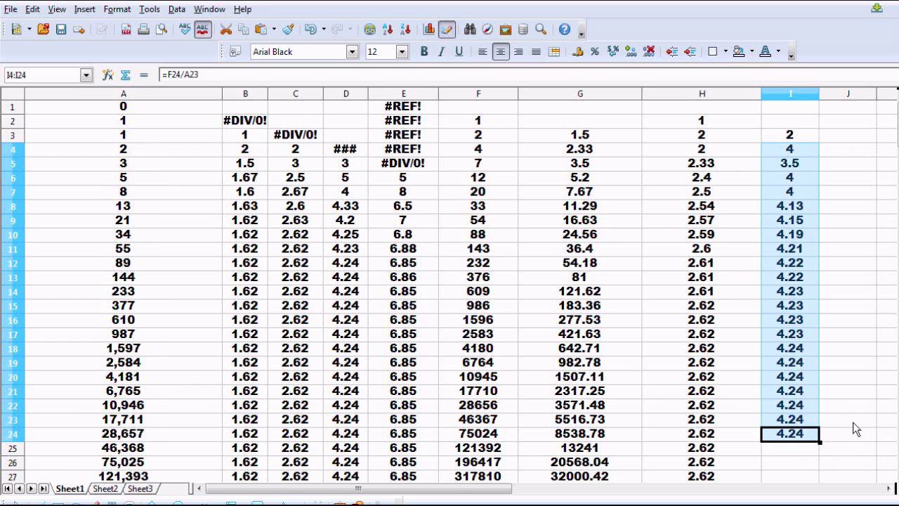
scroll(827, 327, "down", 5)
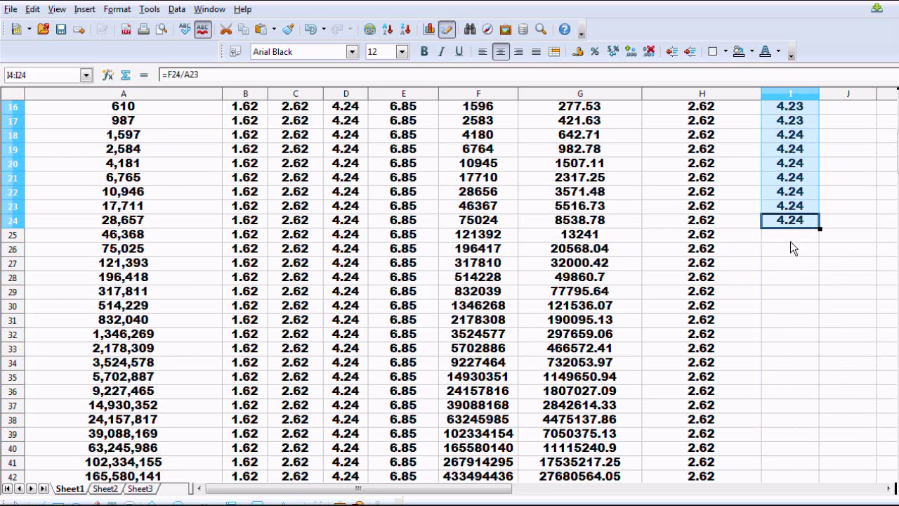
left_click_drag(789, 236, 776, 496)
right_click(774, 439)
left_click(807, 413)
- Widen column B so it can show more digits
scroll(715, 407, "up", 20)
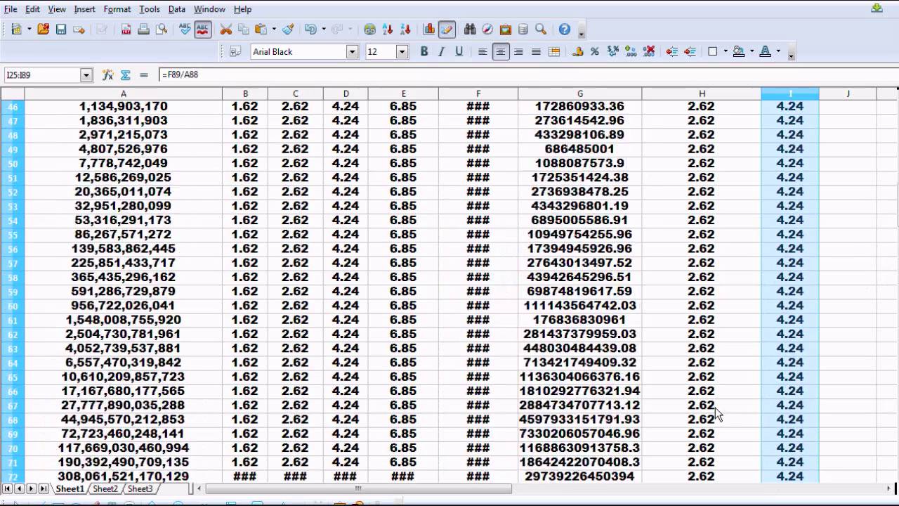
scroll(715, 407, "down", 2)
scroll(715, 407, "up", 2)
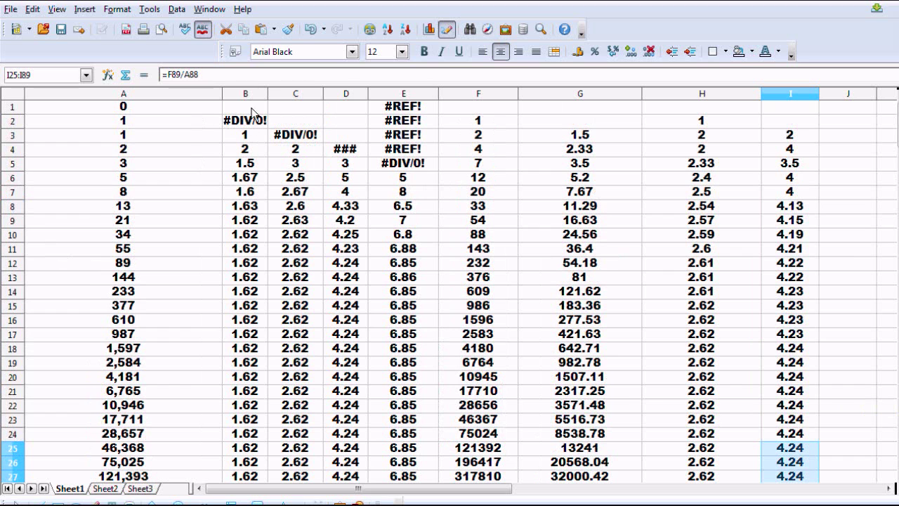
left_click_drag(268, 92, 401, 91)
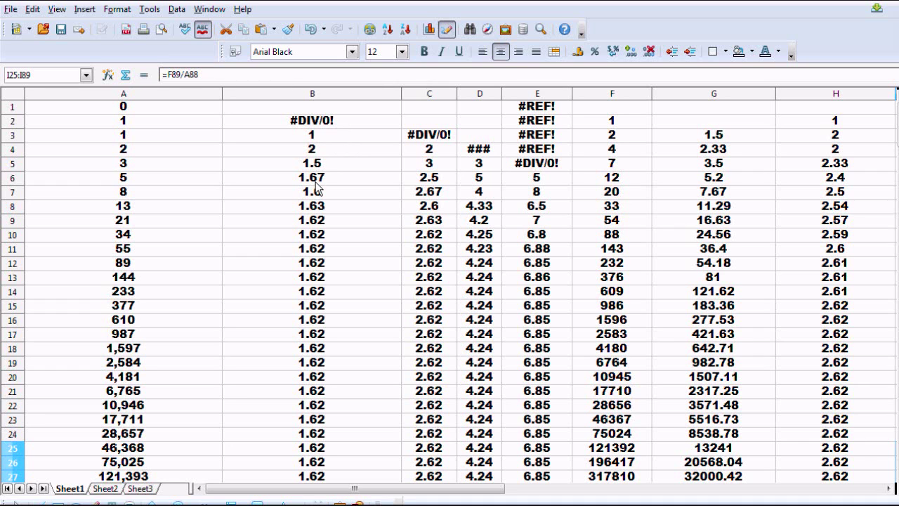
- Format B5:B12 with 7 decimal places, showing 1.5000000 through 1.6181818
left_click_drag(313, 163, 317, 272)
right_click(317, 203)
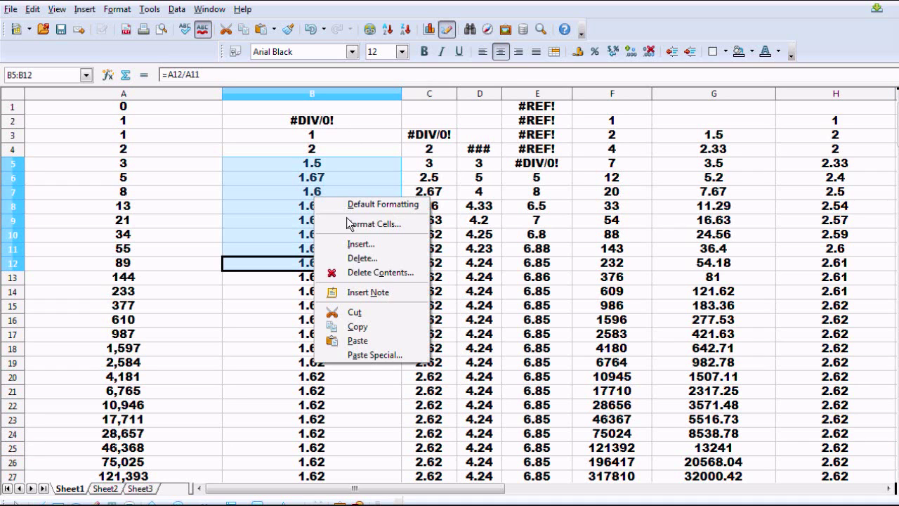
left_click(351, 222)
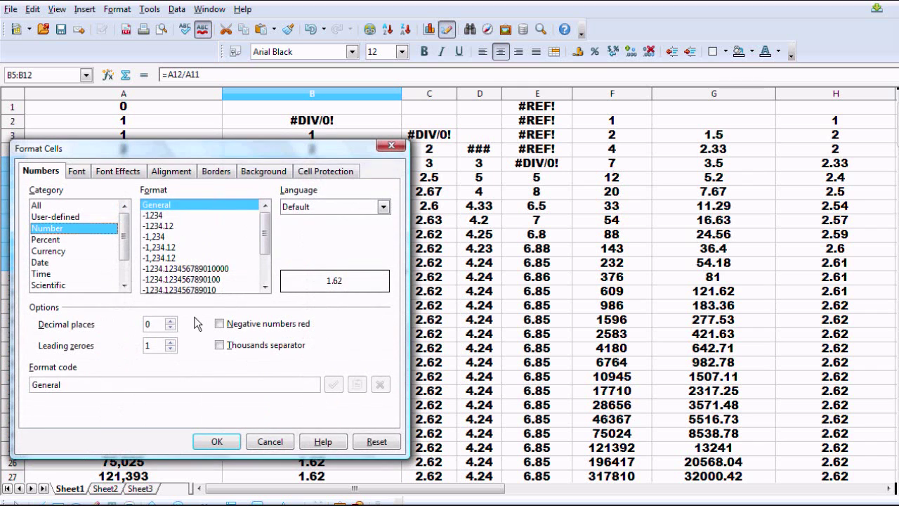
left_click(170, 320)
left_click(170, 320)
left_click(170, 320)
left_click(217, 441)
left_click(279, 281)
left_click(310, 165)
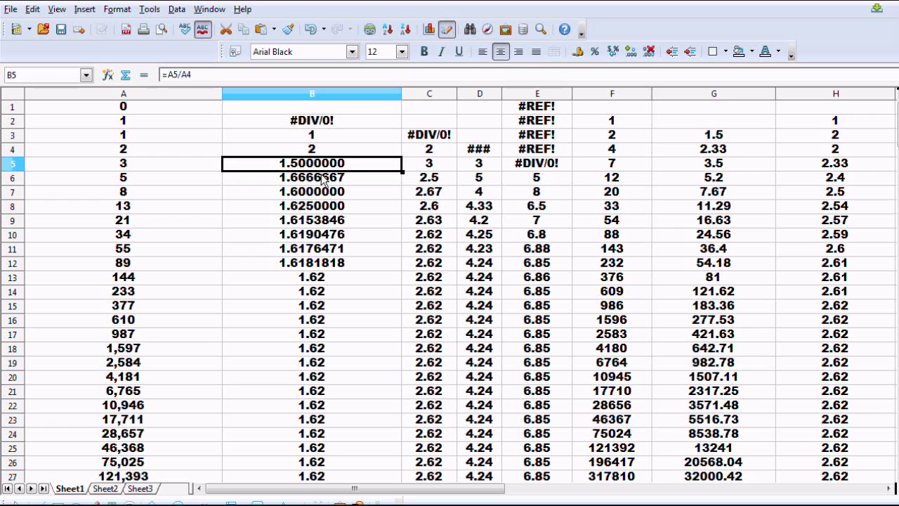
left_click(329, 181)
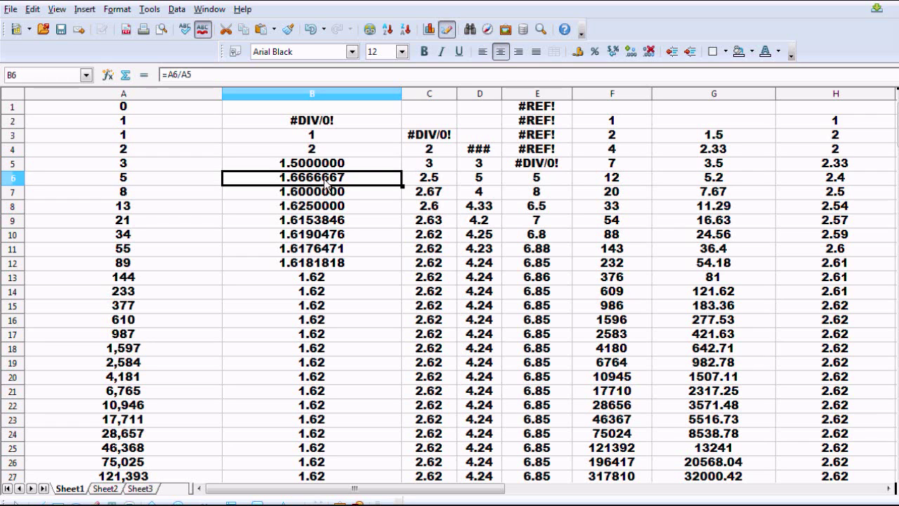
left_click(342, 196)
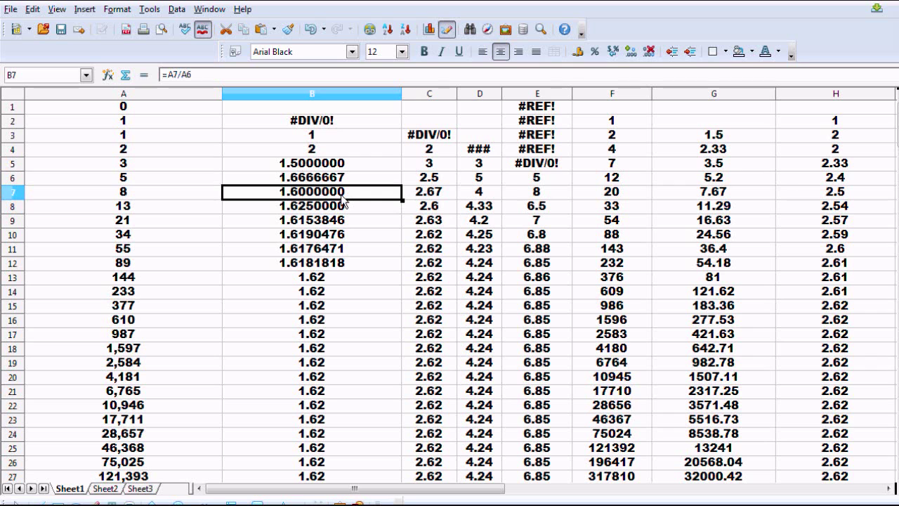
left_click(307, 211)
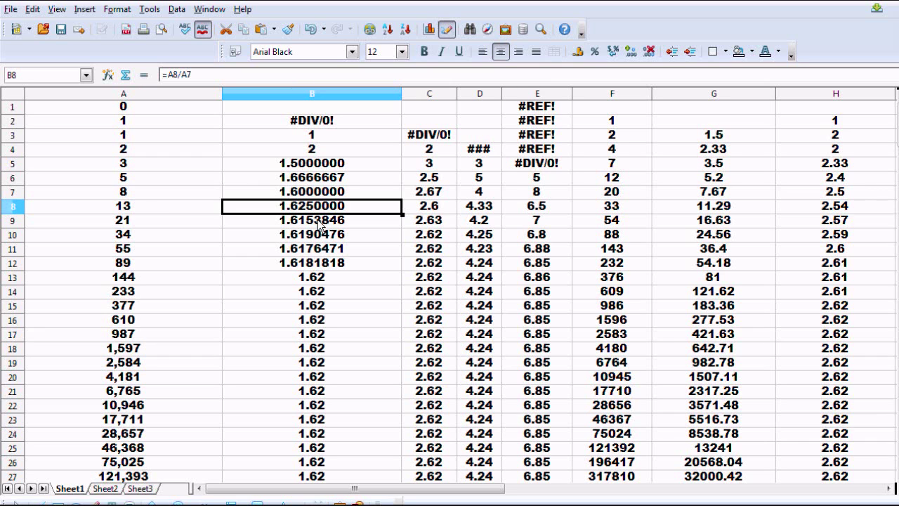
left_click(291, 222)
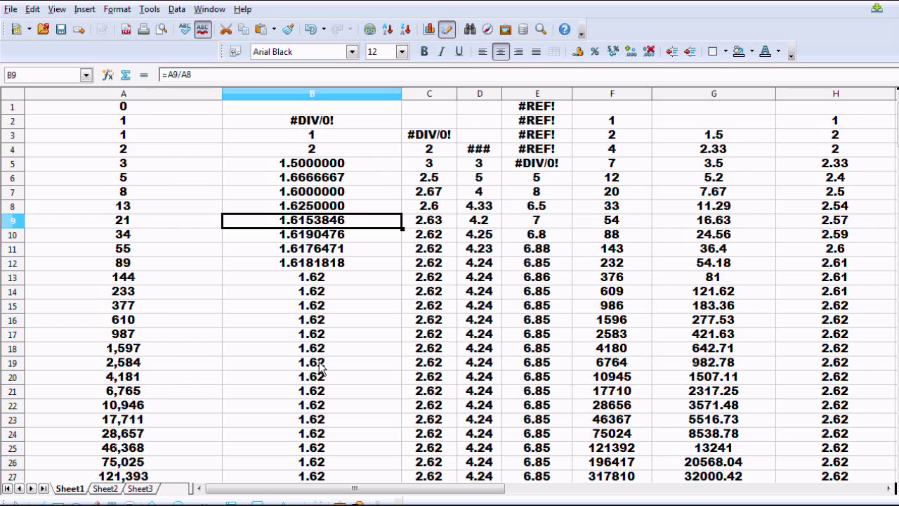
scroll(317, 320, "down", 5)
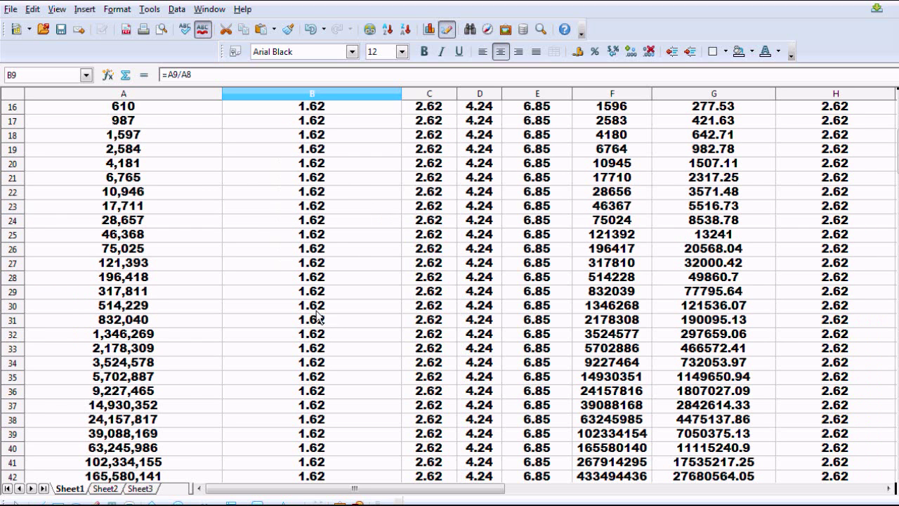
left_click(319, 379)
scroll(316, 295, "up", 5)
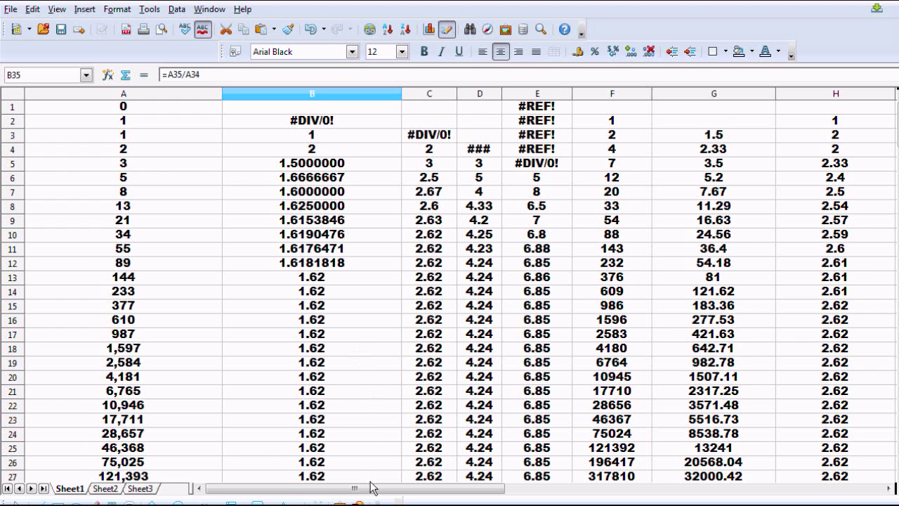
left_click_drag(372, 488, 334, 488)
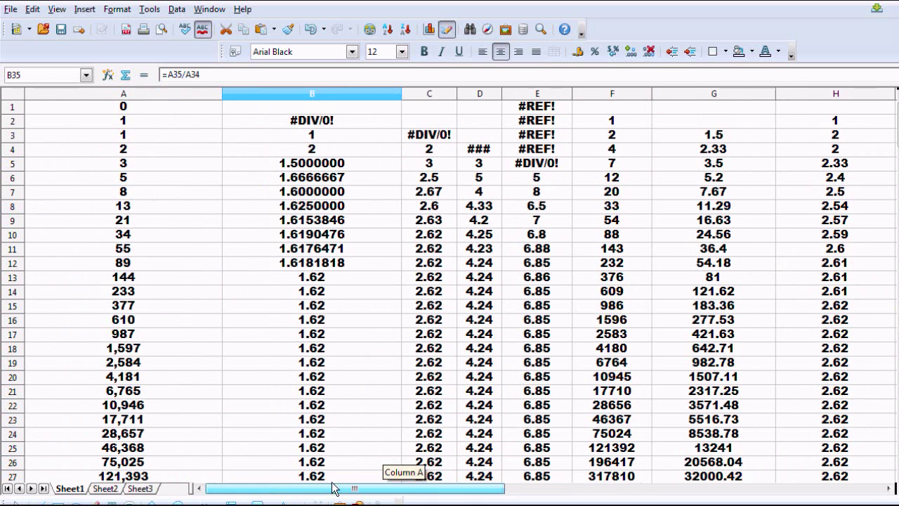